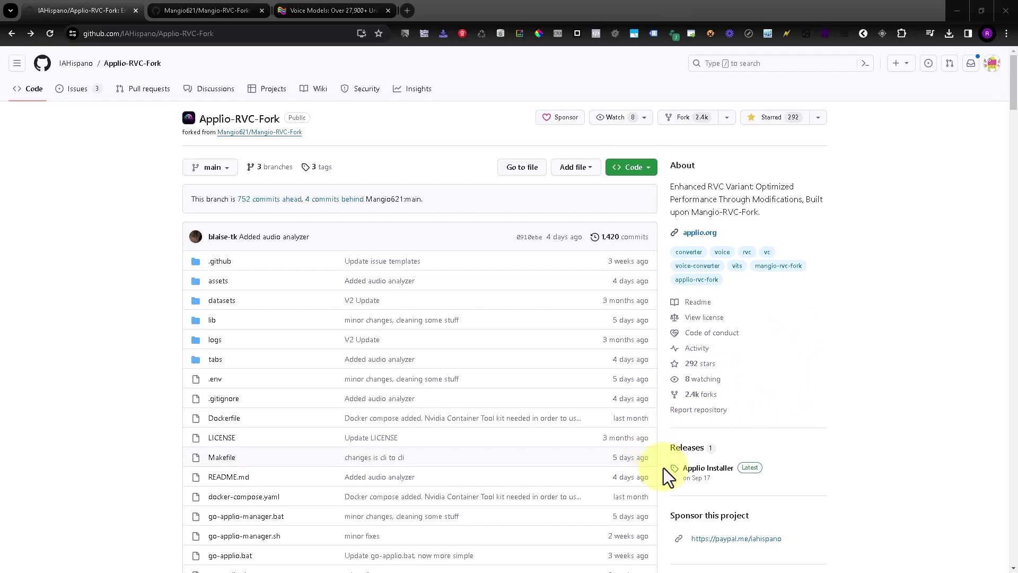
- Examine the Applio-RVC-Fork repository's README, including its improvements over RVC, interface changes and additional features
scroll(664, 470, down, 15)
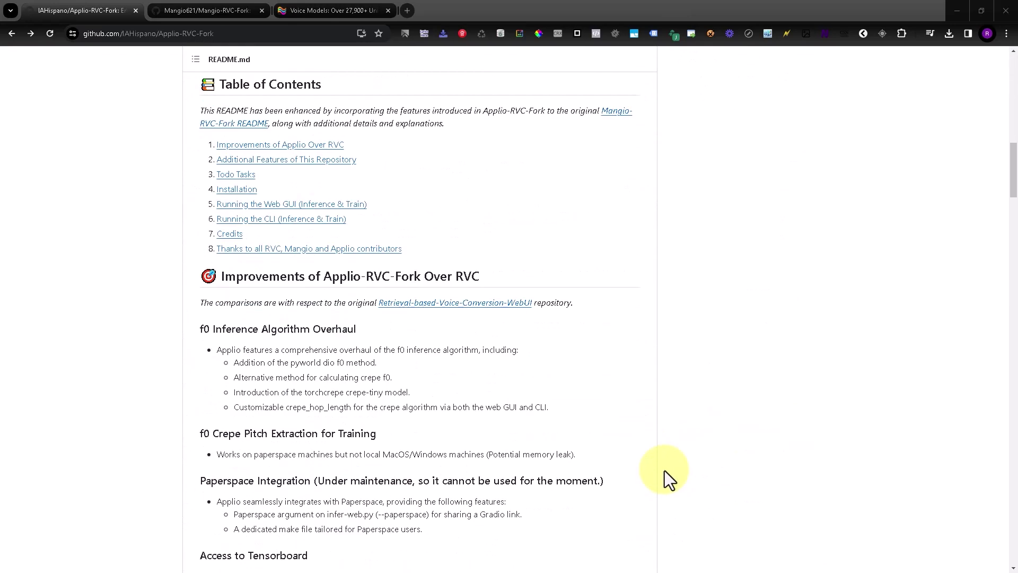
scroll(664, 469, down, 8)
scroll(664, 469, up, 20)
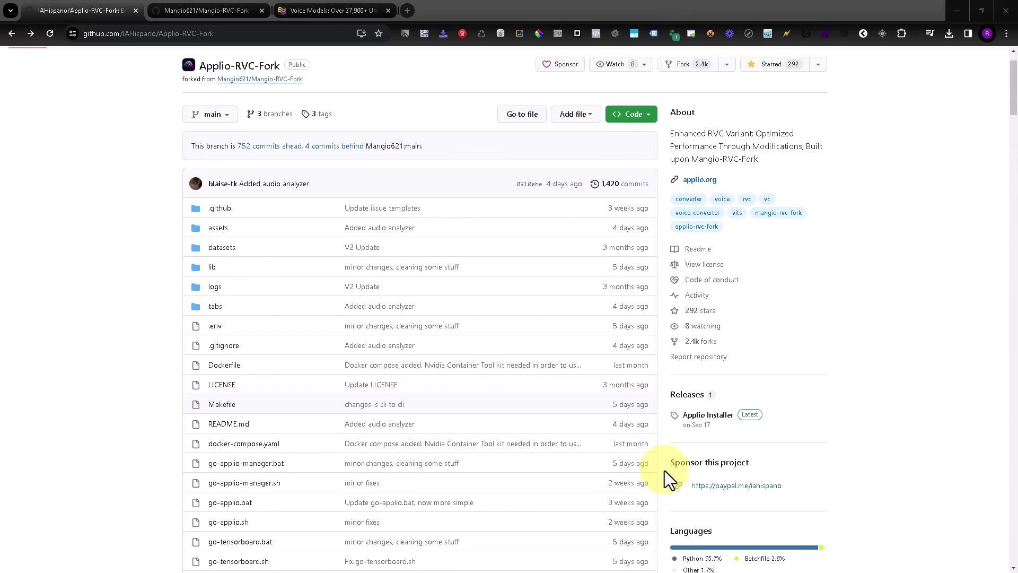
scroll(657, 371, down, 8)
scroll(657, 372, down, 20)
scroll(657, 371, down, 4)
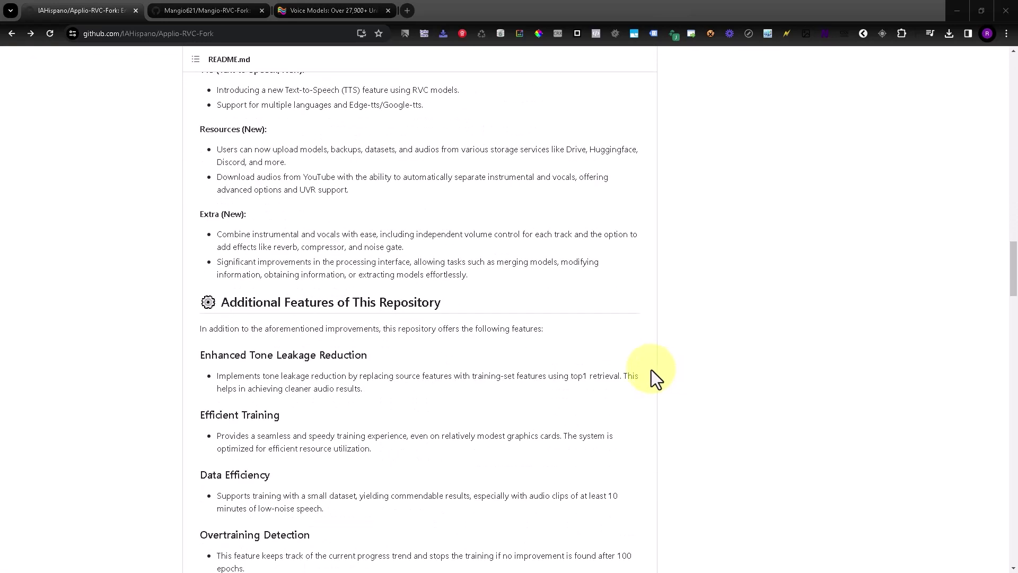
scroll(657, 364, up, 4)
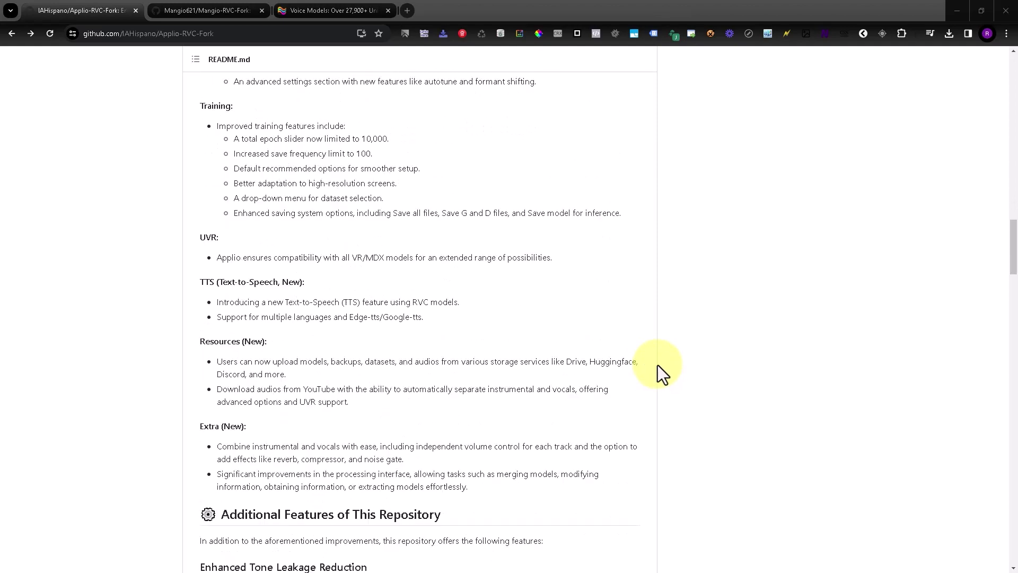
scroll(664, 328, up, 9)
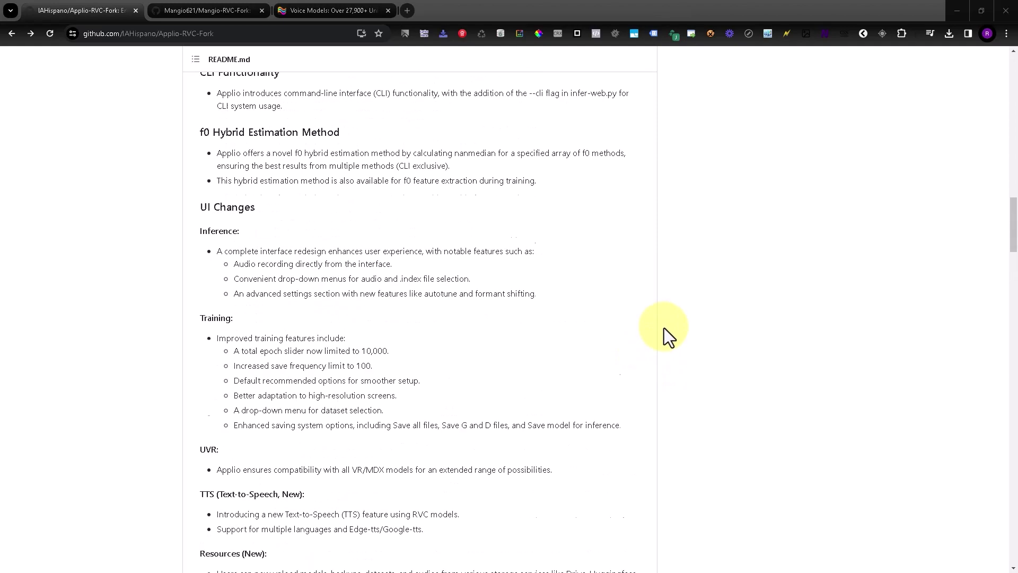
scroll(664, 327, up, 20)
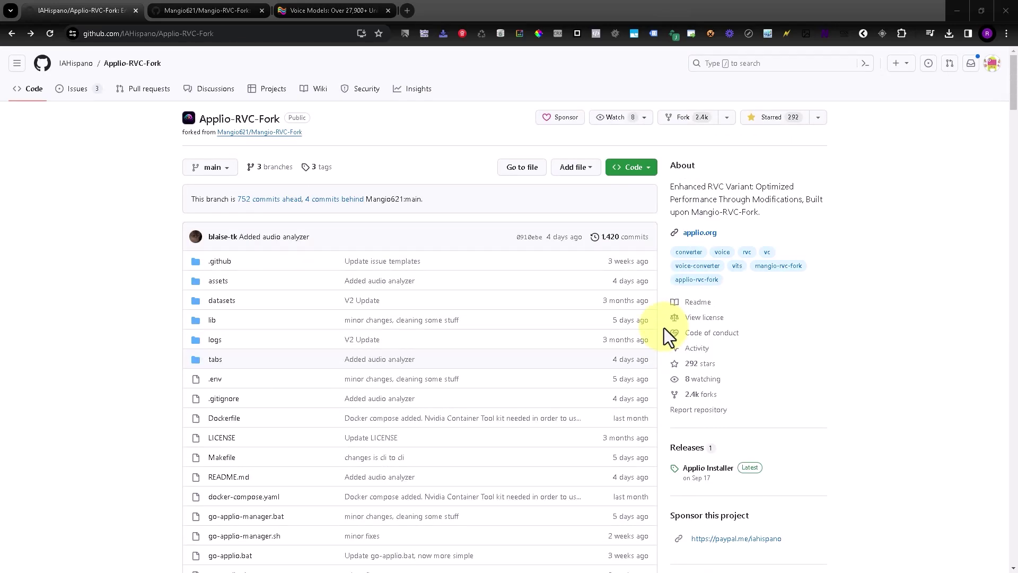
- Open the latest Applio Installer release and download install_Applio-windows.bat into the test-tools folder
scroll(666, 381, down, 3)
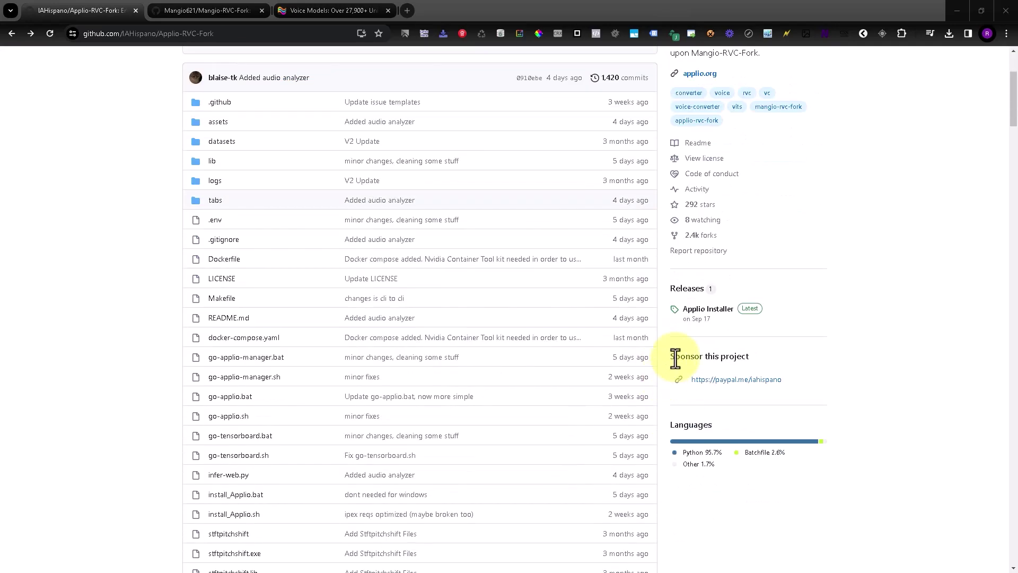
scroll(673, 356, up, 2)
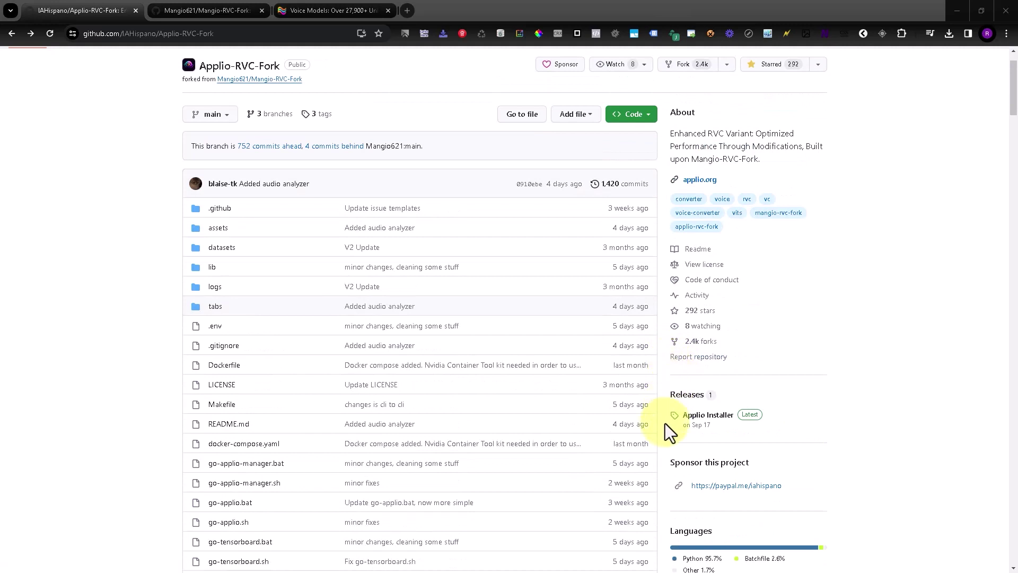
click(705, 419)
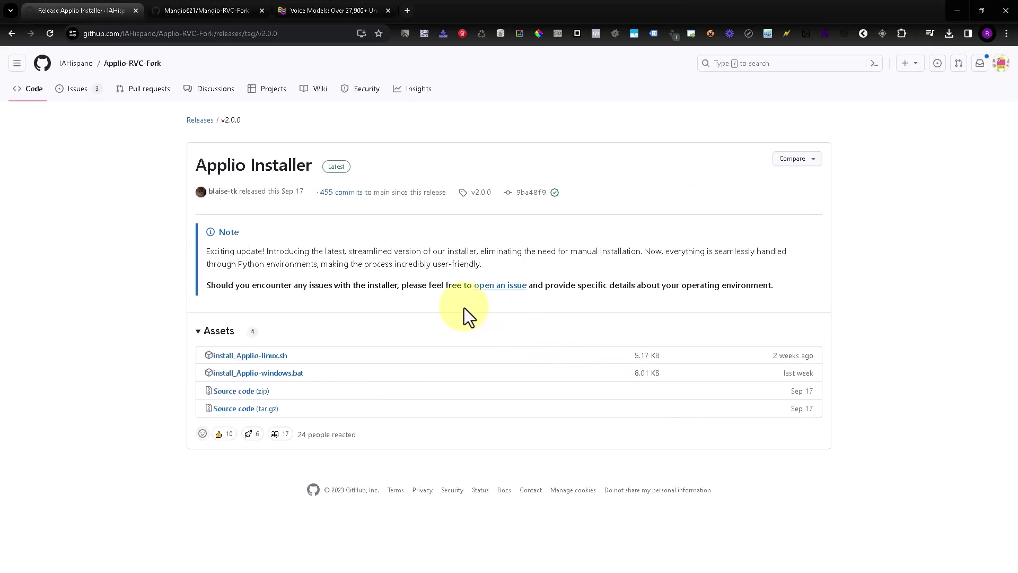
click(276, 374)
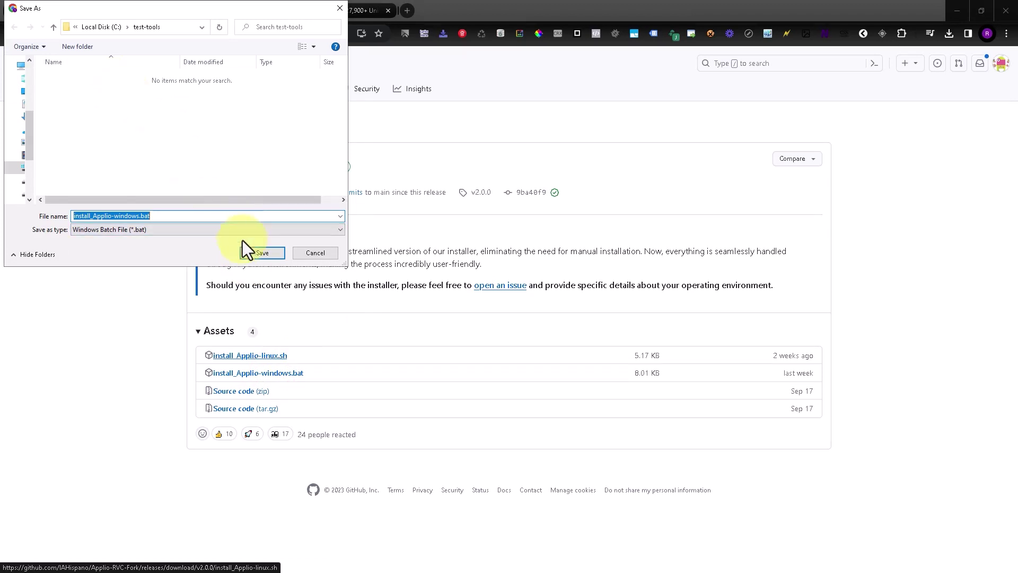
click(266, 252)
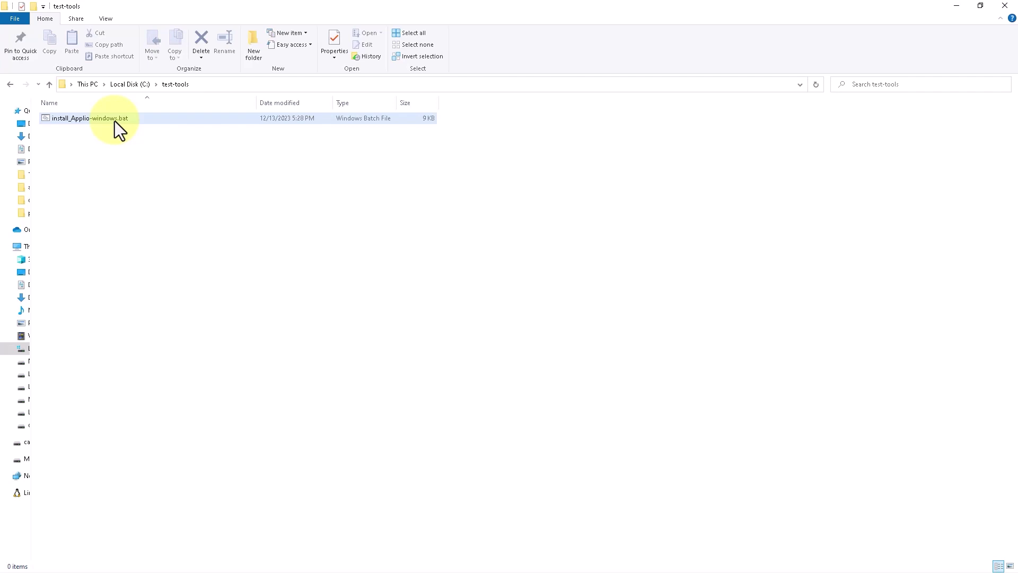
- Run install_Applio-windows.bat from the test-tools folder in File Explorer, allowing it past the Windows SmartScreen block
double_click(114, 121)
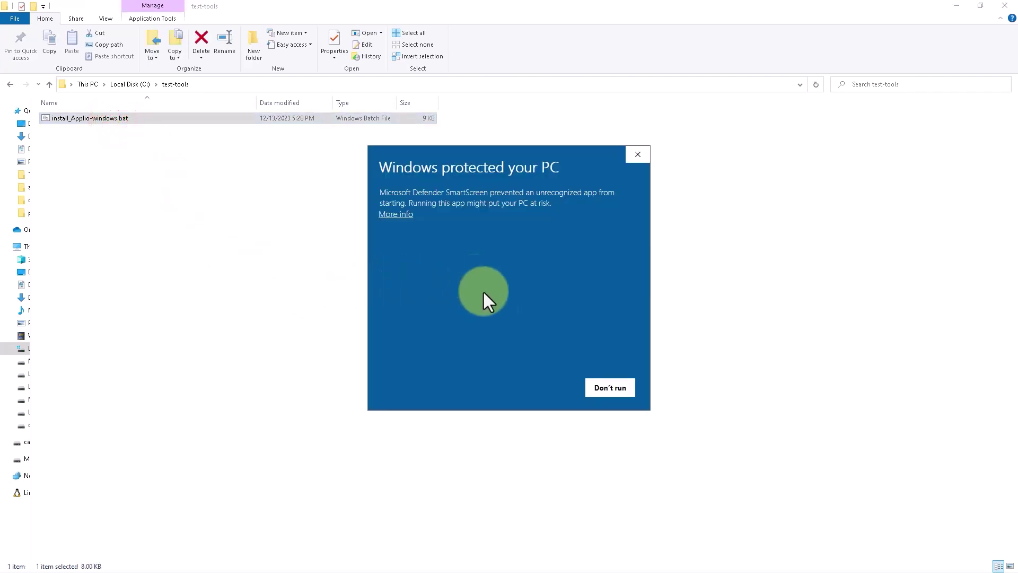
click(401, 219)
click(545, 386)
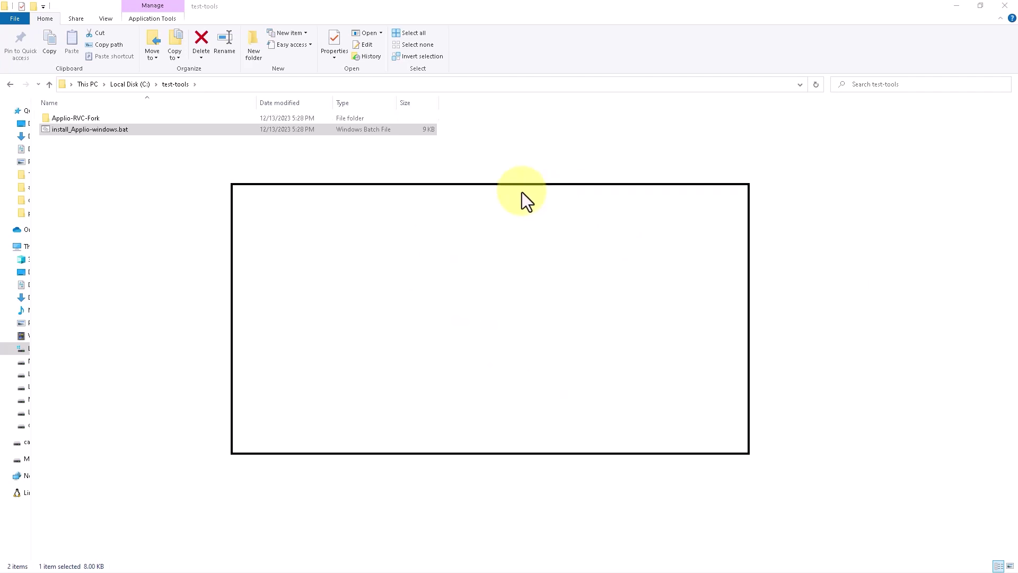
click(533, 298)
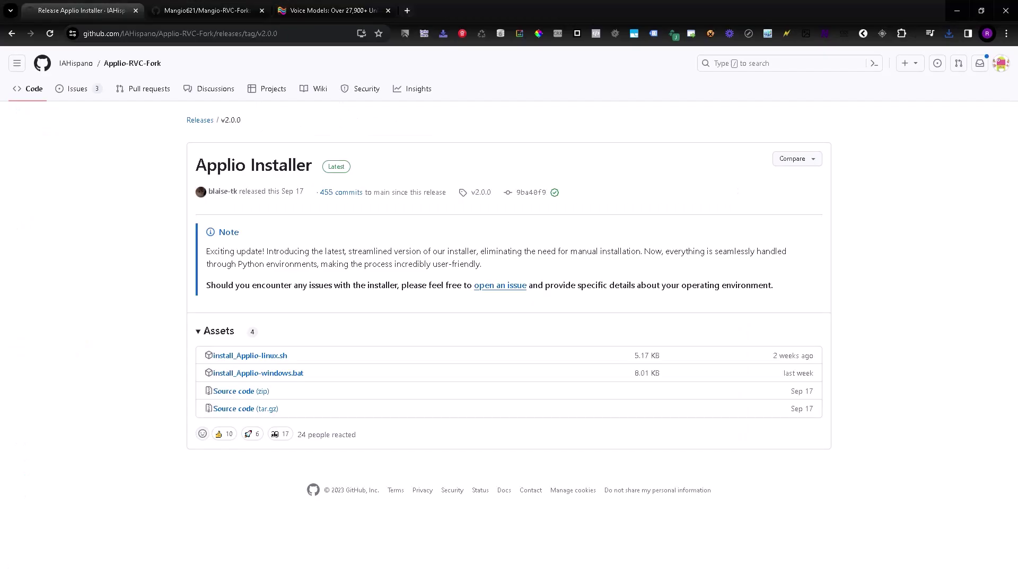
- Examine the Mangio-RVC-Fork repository in the browser, including its changelogs and the summary of features the original repo lacks
click(212, 10)
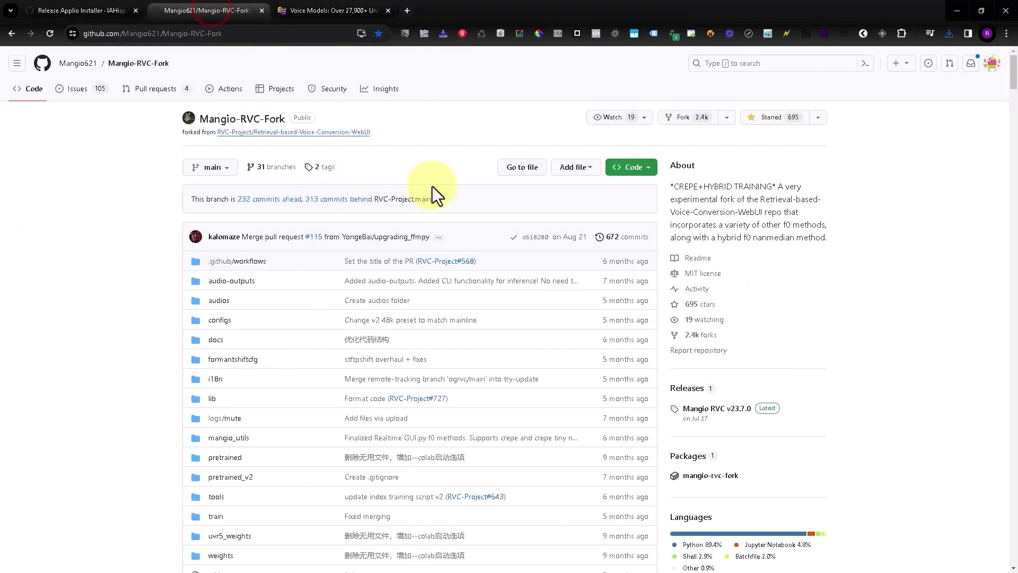
scroll(484, 329, down, 15)
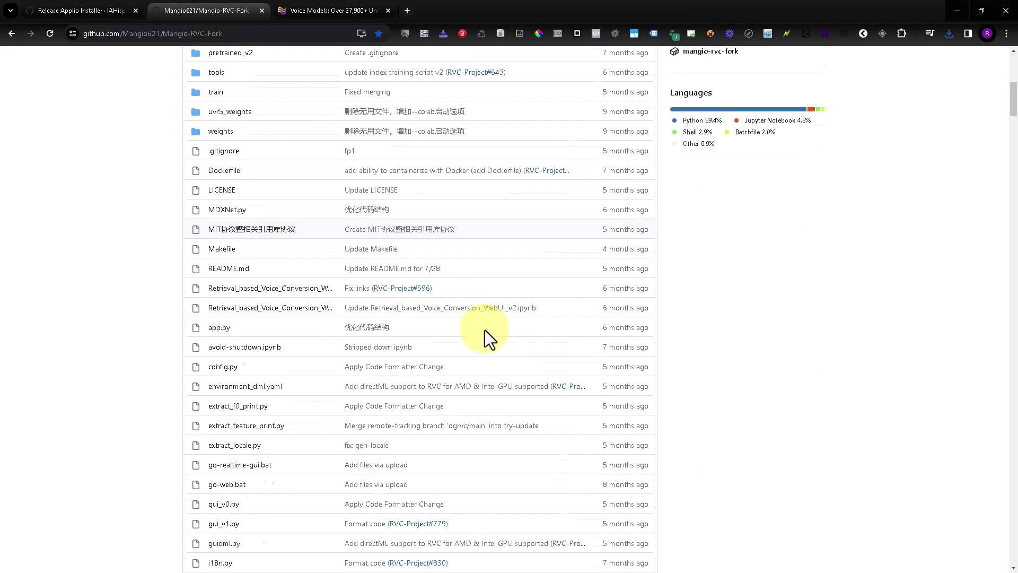
scroll(485, 330, down, 5)
scroll(485, 330, down, 10)
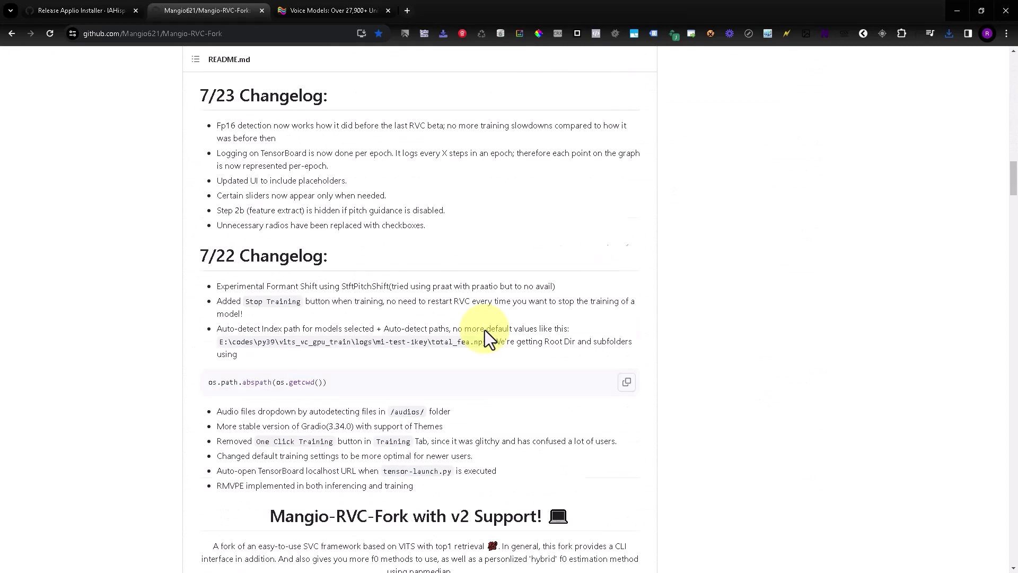
scroll(487, 338, down, 4)
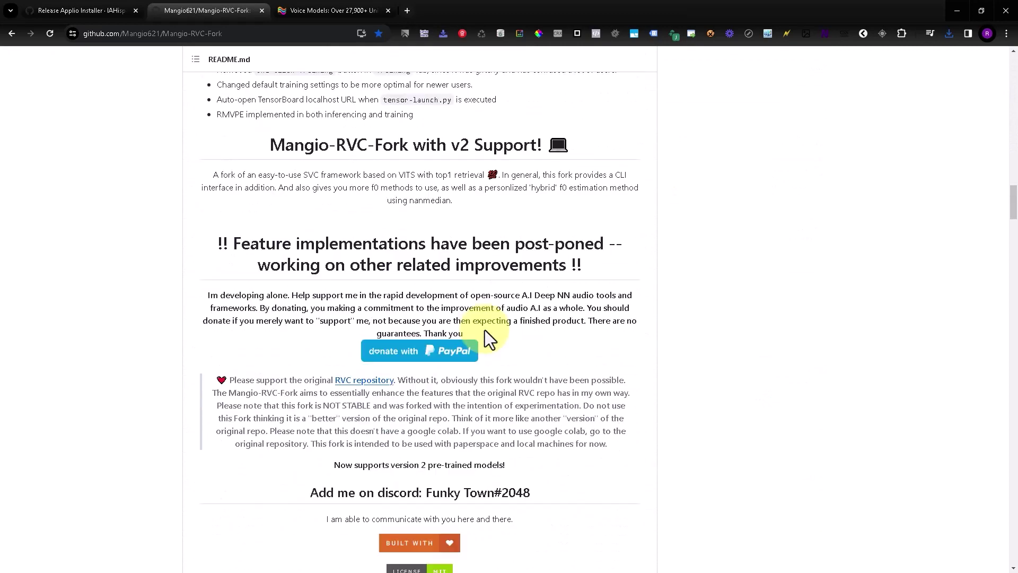
scroll(487, 332, down, 4)
scroll(486, 331, down, 14)
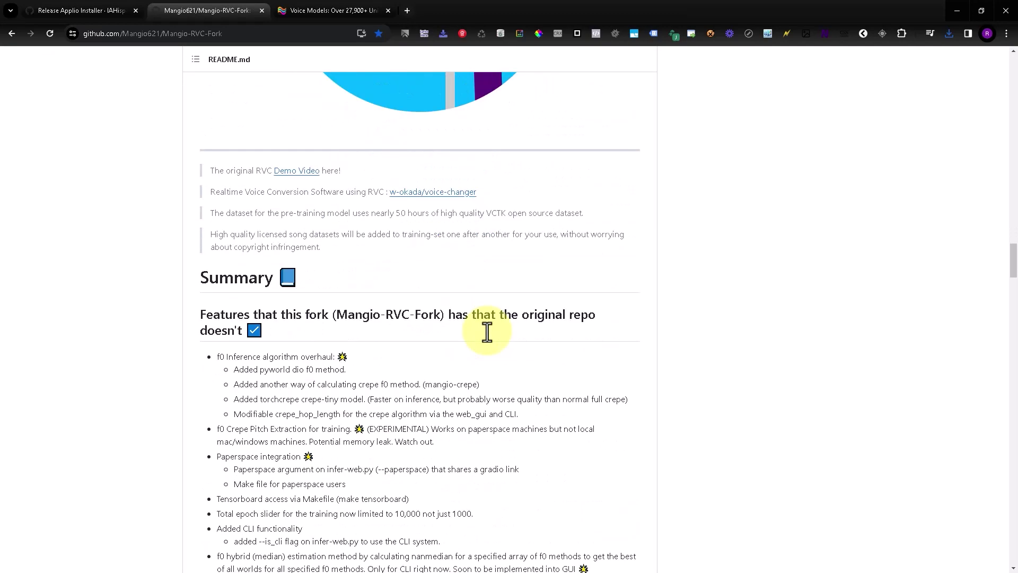
scroll(487, 332, down, 4)
scroll(486, 331, up, 20)
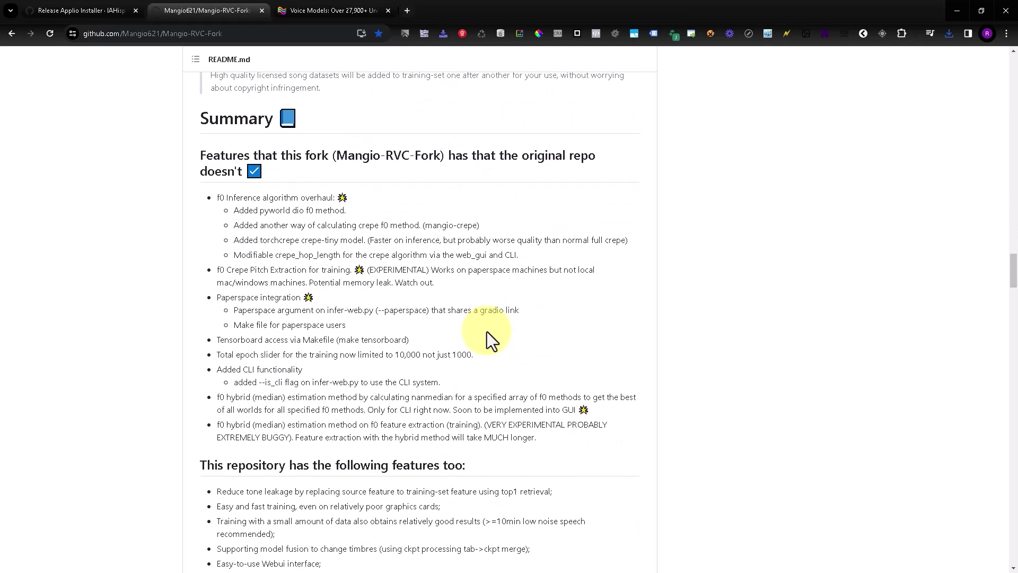
scroll(487, 332, up, 20)
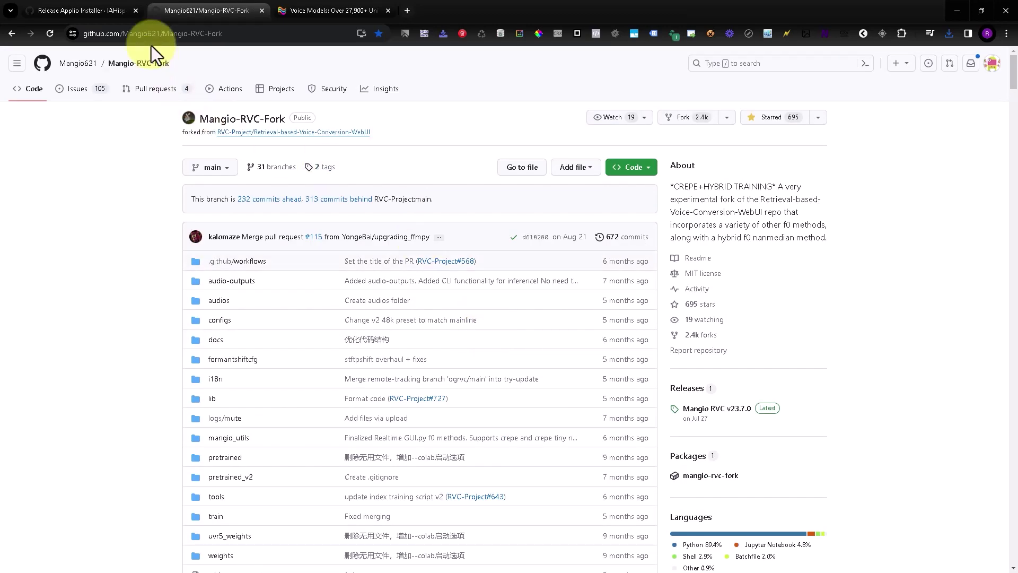
- Return to the Applio installer console and choose option 1 to download the dependencies using a Python virtual environment (Conda)
click(100, 8)
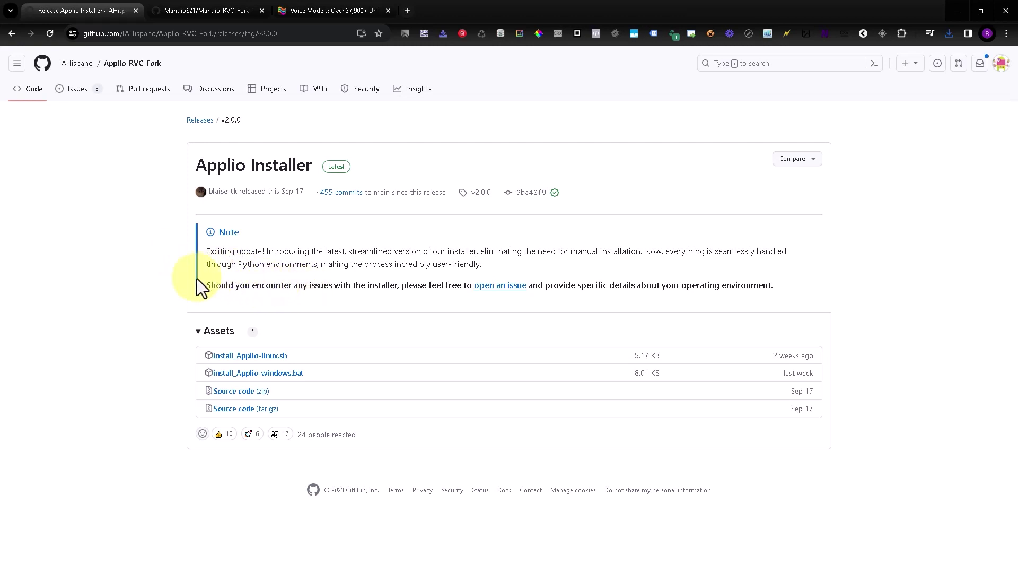
click(338, 374)
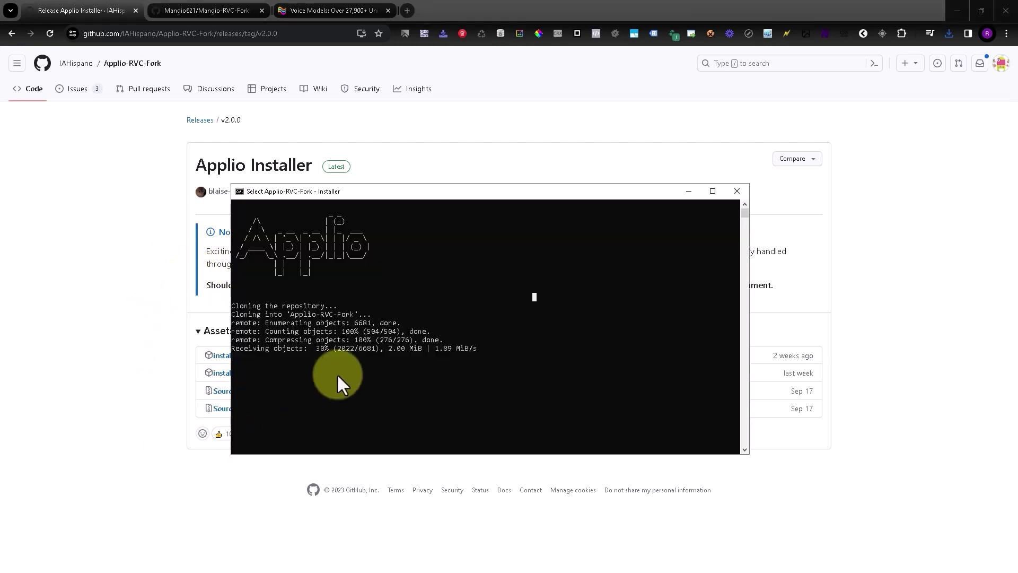
click(504, 357)
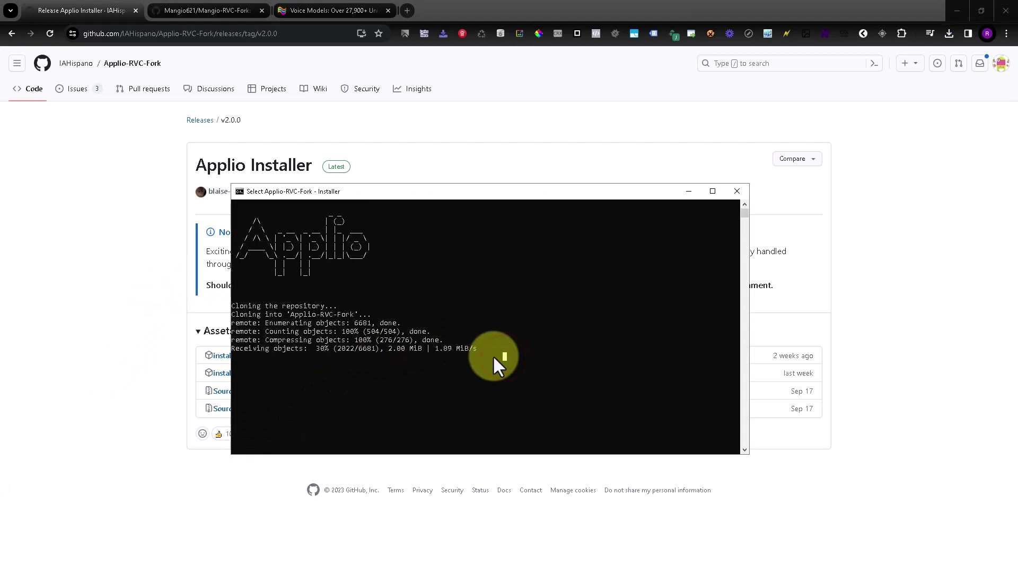
drag(501, 192, 556, 218)
click(535, 349)
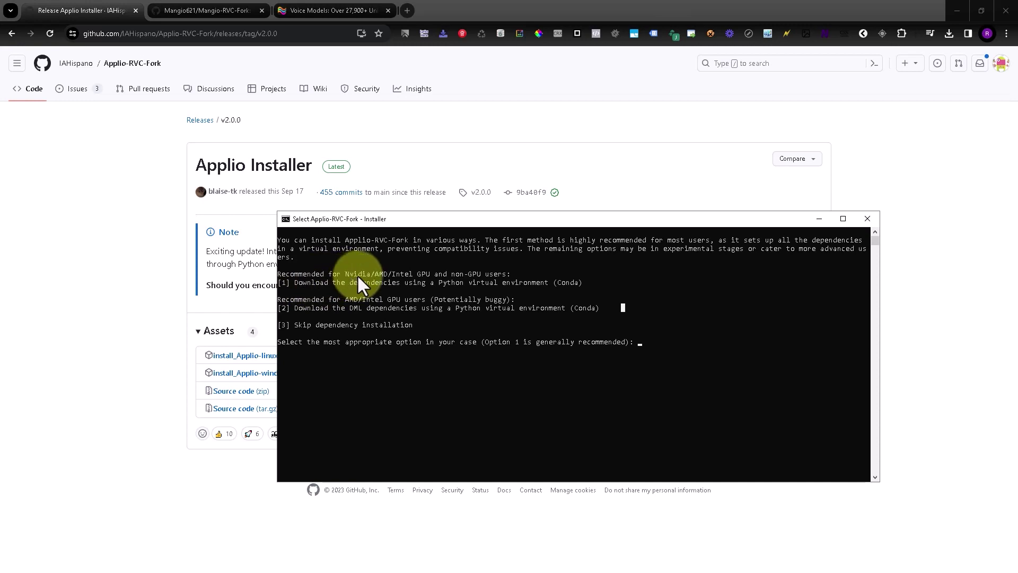
text(1)
key(Return)
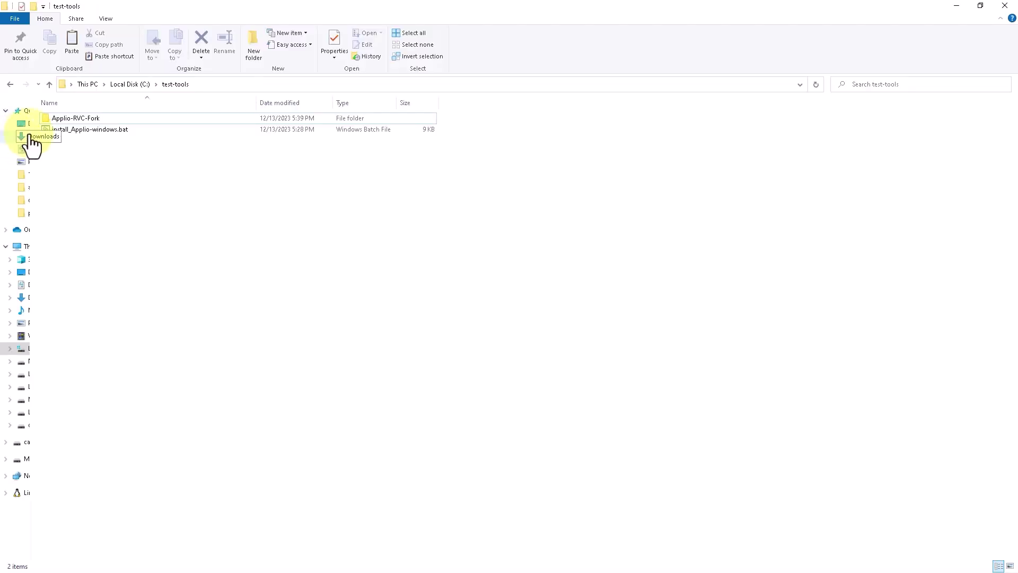
- Open the Applio-RVC-Fork folder inside test-tools and launch go-applio.bat
click(66, 116)
double_click(66, 114)
click(137, 475)
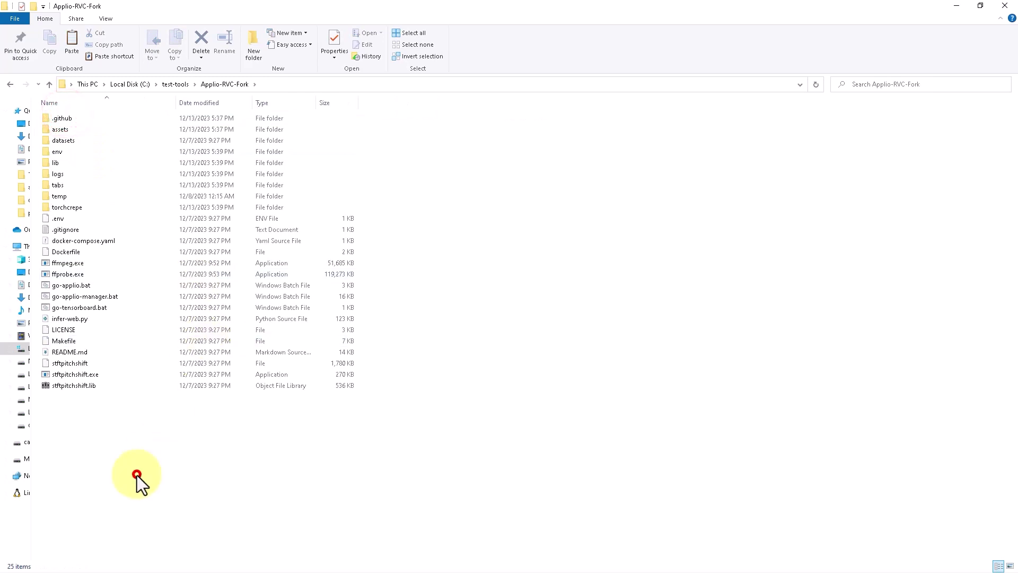
click(77, 284)
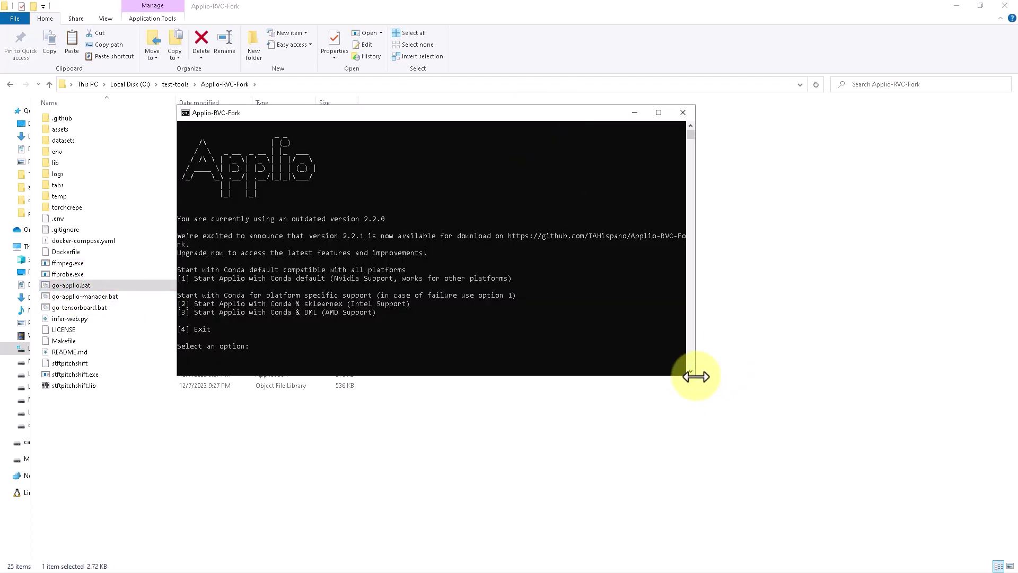
- Enlarge the Applio-RVC-Fork console and choose option 1 to start Applio with Conda default (Nvidia support)
drag(694, 376, 886, 447)
click(578, 364)
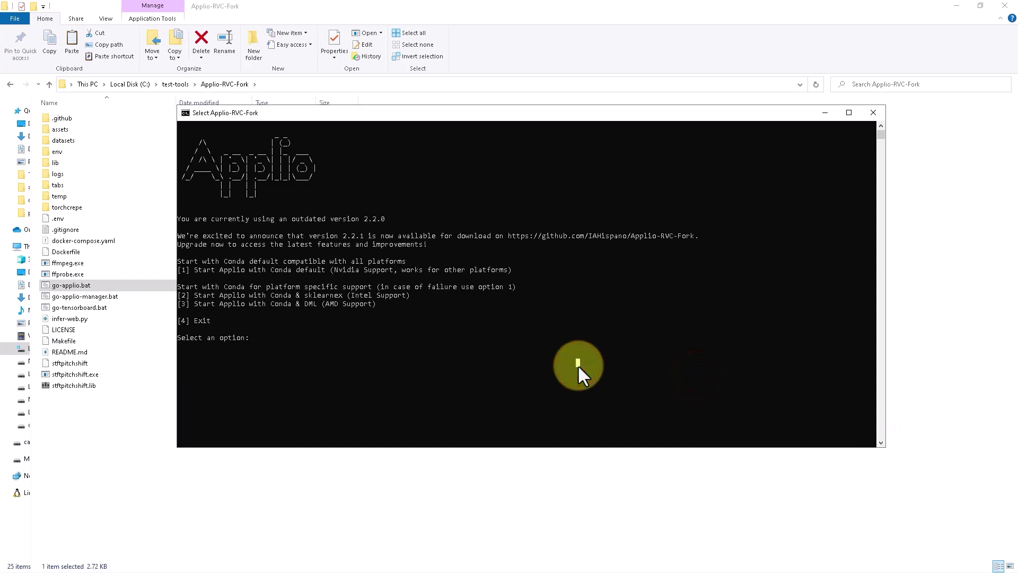
click(397, 340)
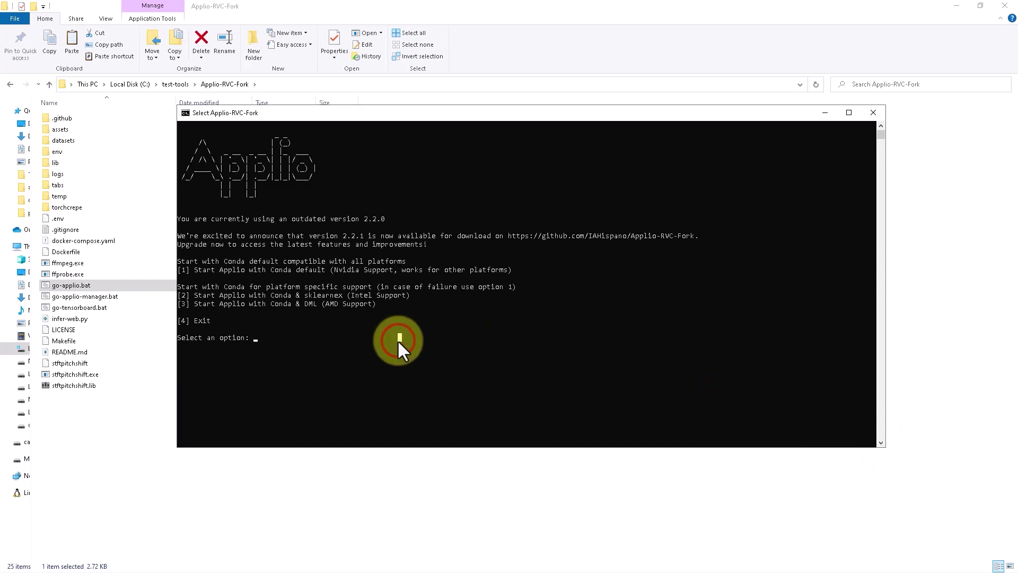
text(1)
key(Return)
drag(475, 116, 396, 178)
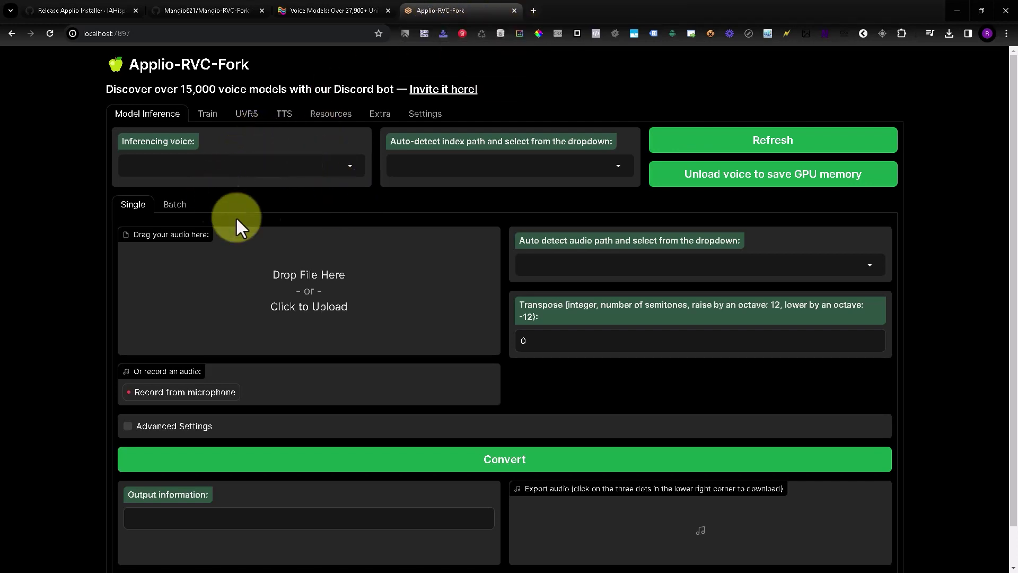
- Look over Applio's Model Inference page in the browser, and open the TTS page with its text field ready for input
scroll(421, 311, down, 2)
scroll(421, 311, up, 2)
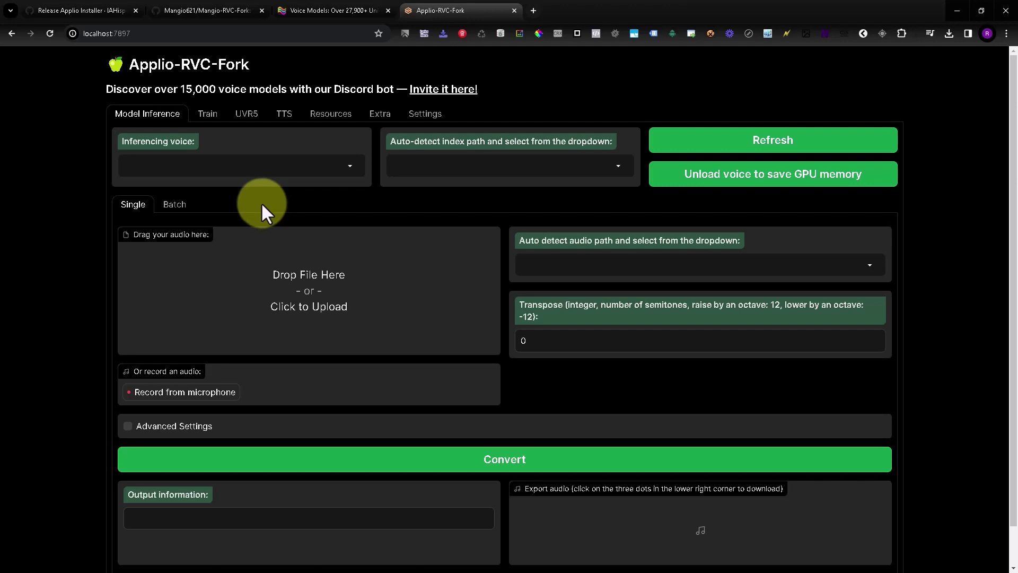
click(283, 116)
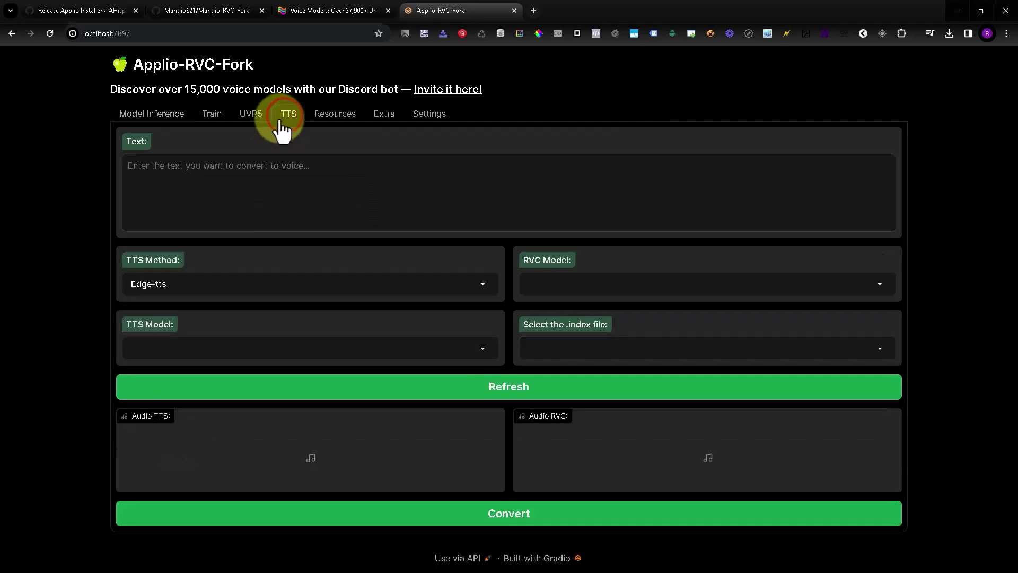
click(190, 179)
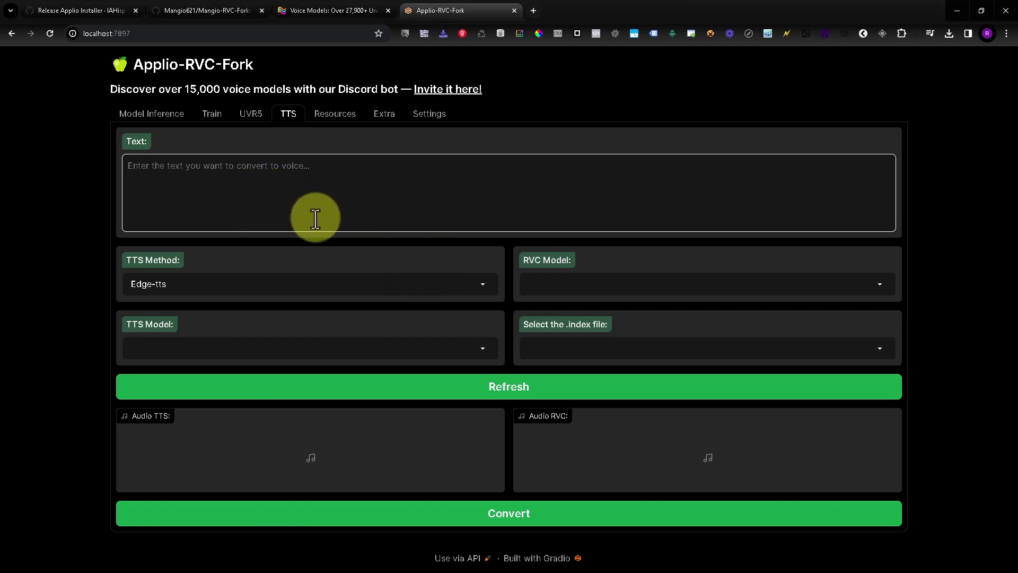
- Find the "mr beast" model (RMVPE, RVC V2, 500 epochs, 4800 steps) on voice-models.com and save its MrBeast.zip to the test-tools folder
click(317, 12)
click(169, 128)
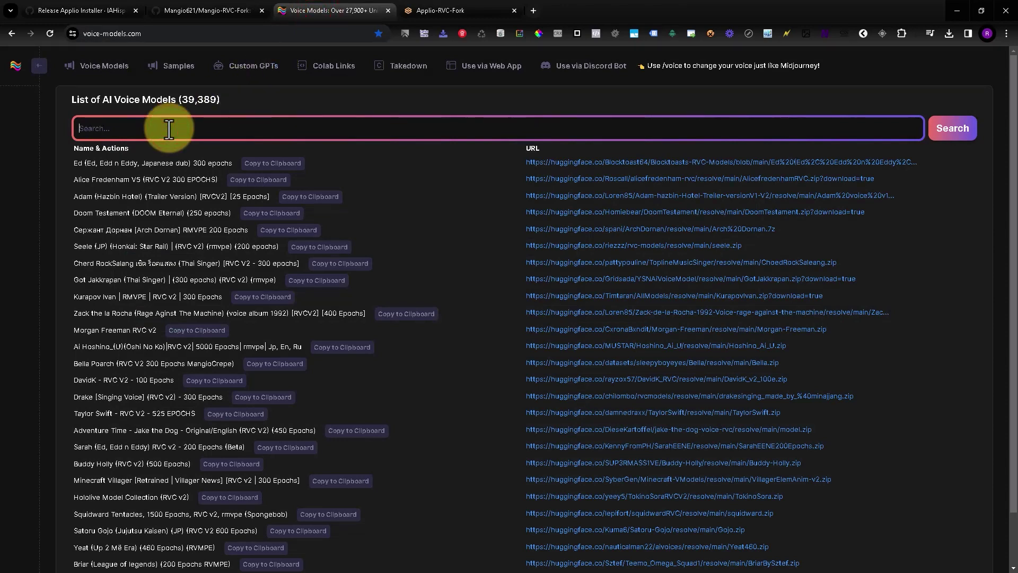
text(mr beast)
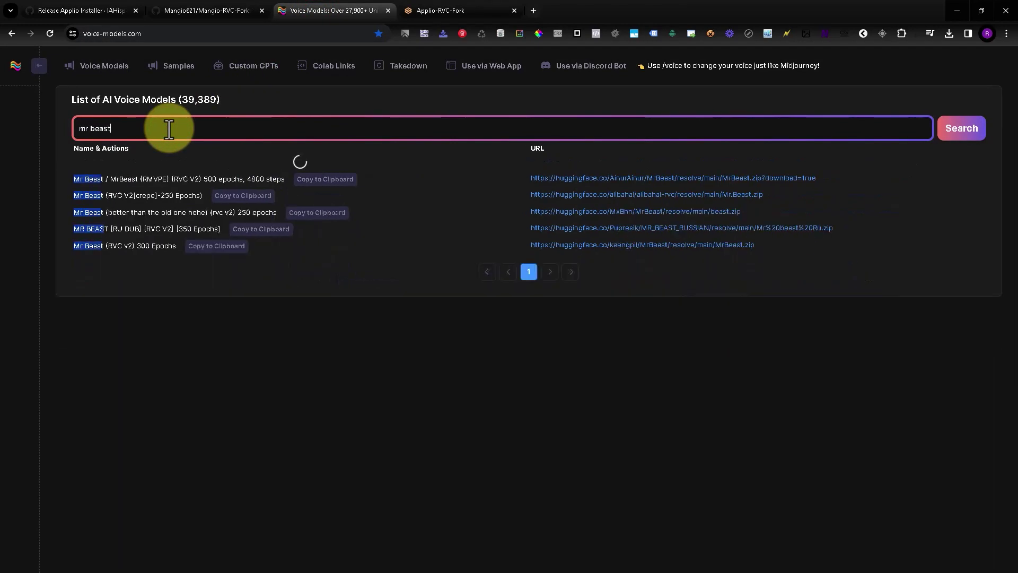
click(173, 161)
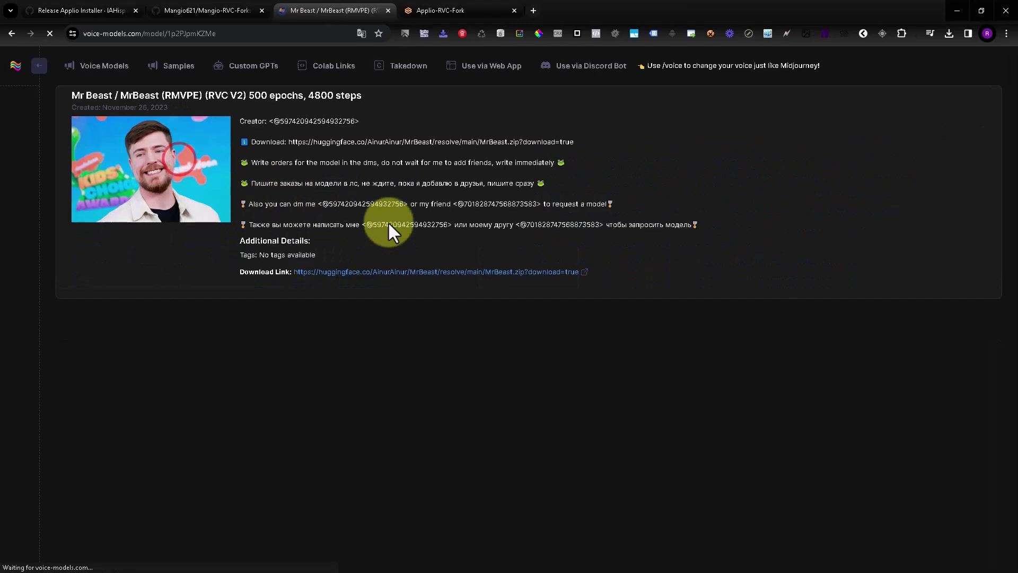
click(427, 272)
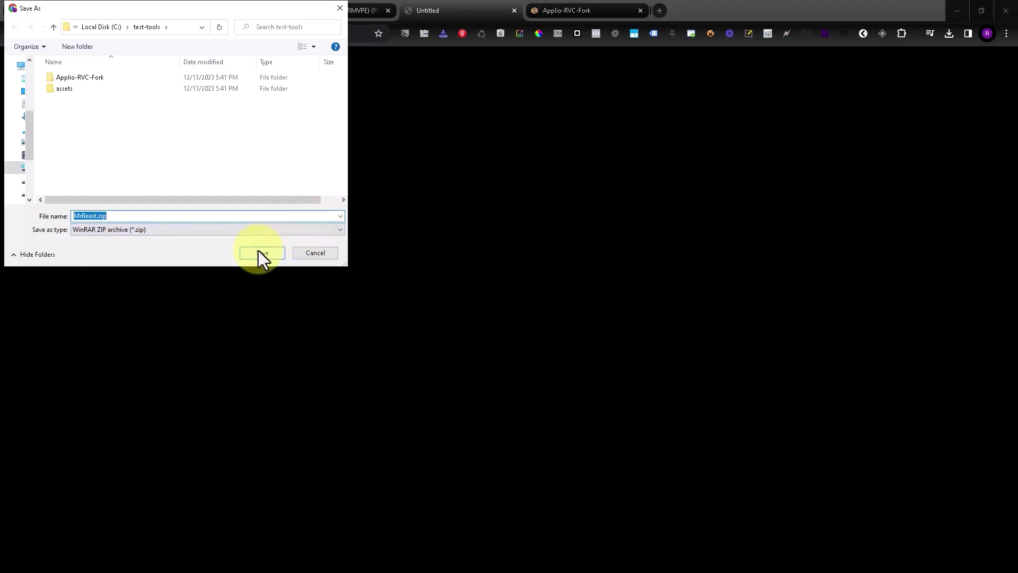
click(258, 251)
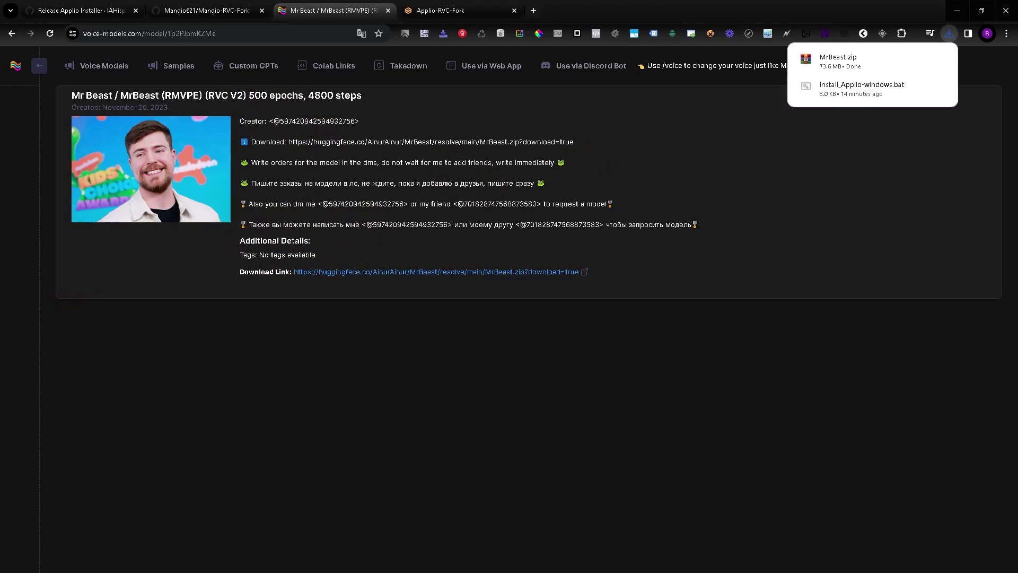
- Switch to File Explorer, extract MrBeast.zip in test-tools into a MrBeast folder, and open that folder
key(alt+Tab)
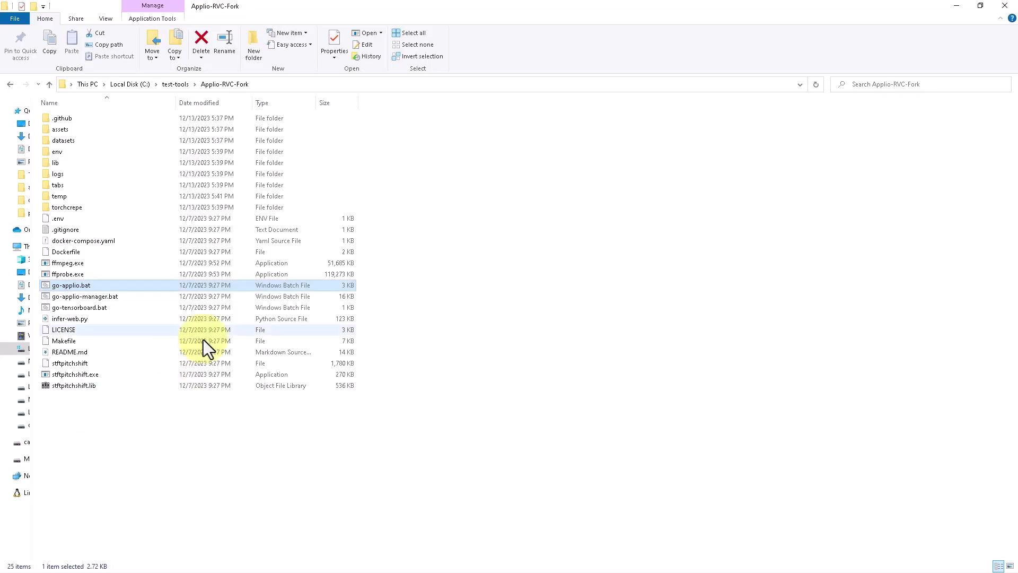
click(174, 86)
right_click(76, 152)
click(135, 218)
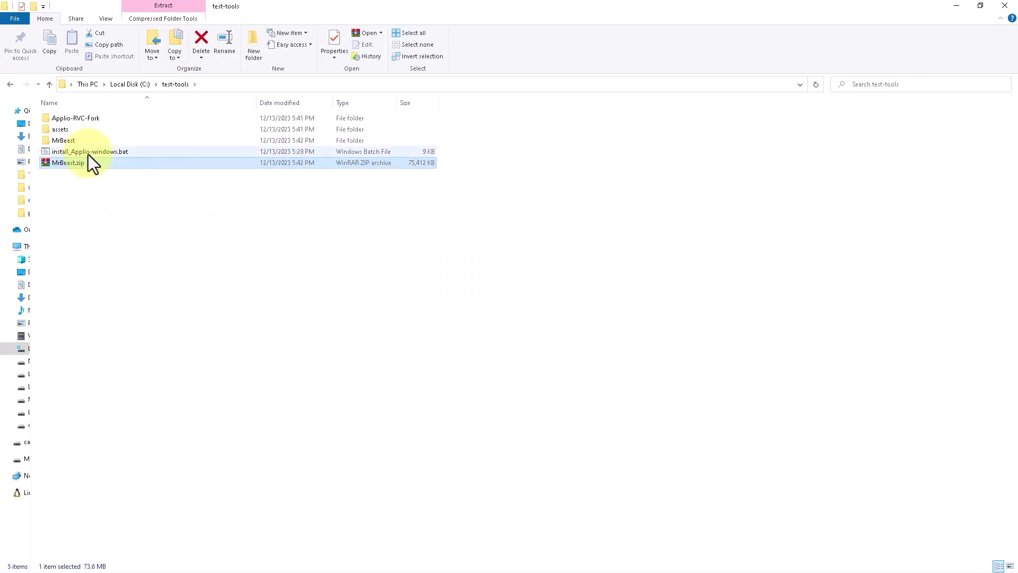
double_click(69, 142)
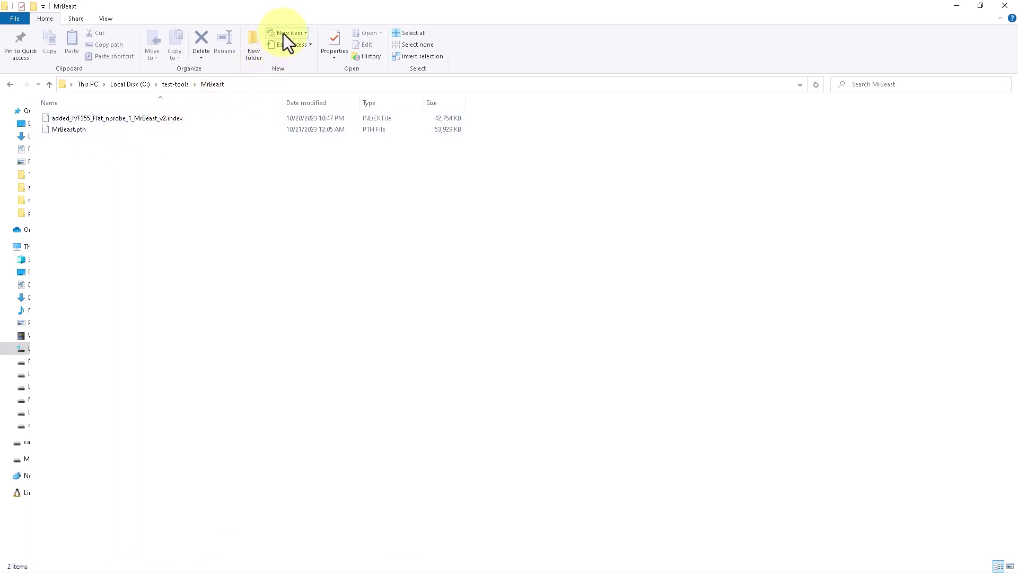
- Return to Applio's TTS page and enter the speech running from "Wow, it's incredible to see all of your faces" to "Beast out!" as the text
key(alt+Tab)
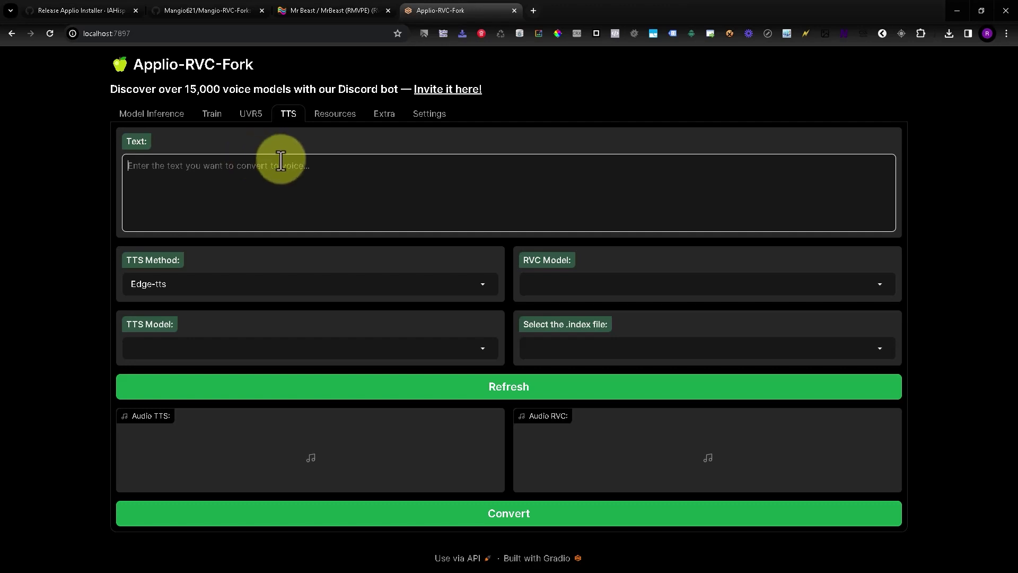
click(265, 187)
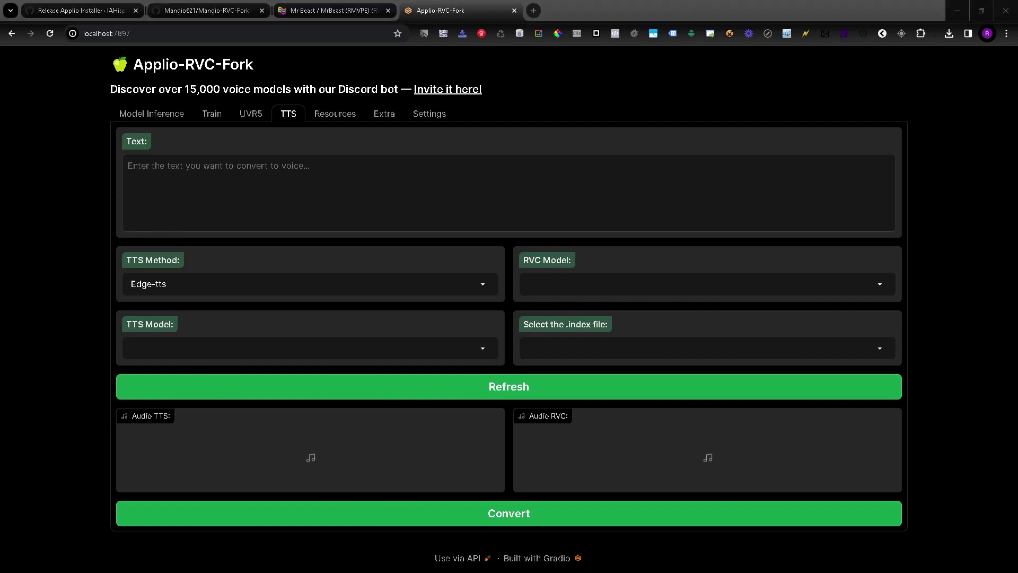
click(431, 197)
text(Wow, it's incredible to see all of your faces and feel the energy in this room. Or, if you're watching this online, shoutout to you wherever you are in the world! Today is a special day, not just because of the crazy challenges or mind-blowing giveaways, but because of the incredible community that we've built together. Remember, be kind, stay awesome, and let's continue to make history together. Thank you for being a part of the Beast family. Beast out!)
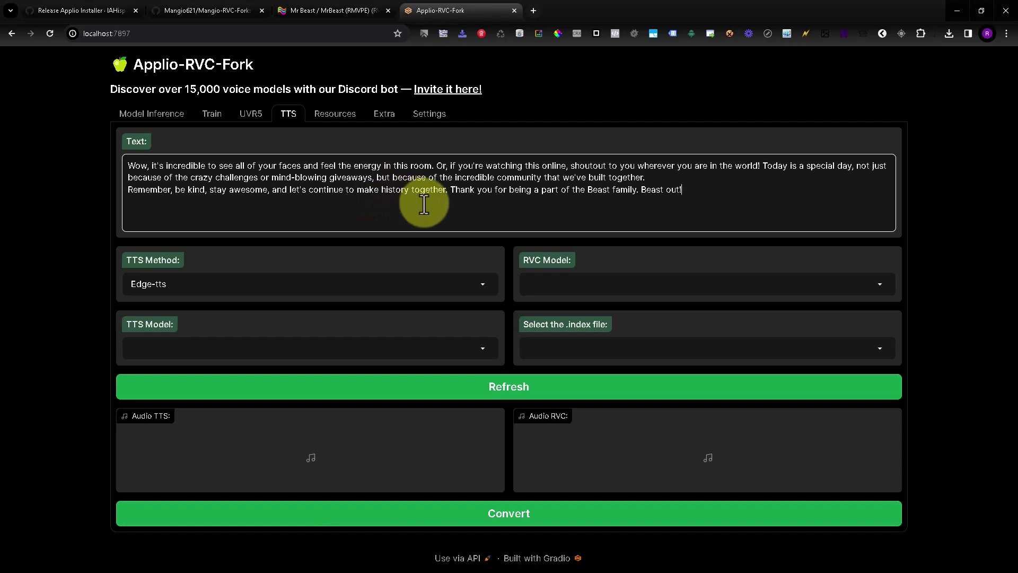
- Upload MrBeast.pth and the added_IVF355_Flat_nprobe_1_MrBeast_v2.index file on Applio's Resources page, and return to the TTS page
click(324, 119)
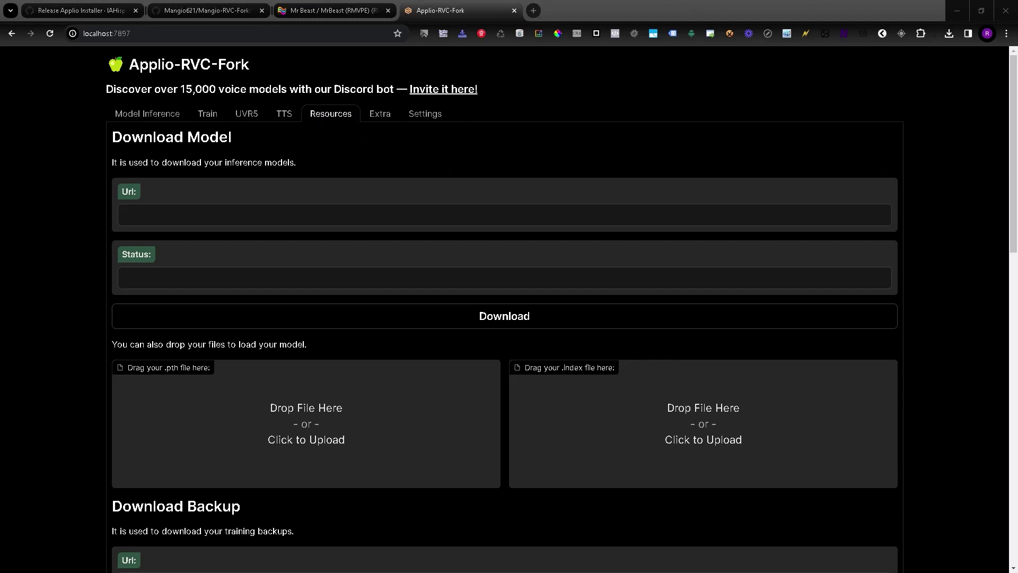
drag(997, 160, 317, 424)
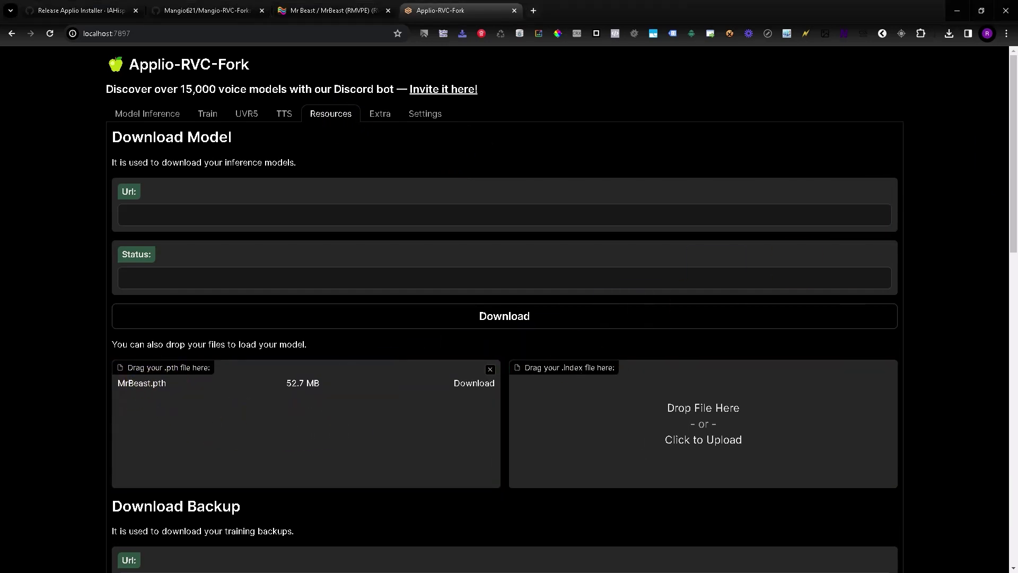
drag(1007, 318, 682, 434)
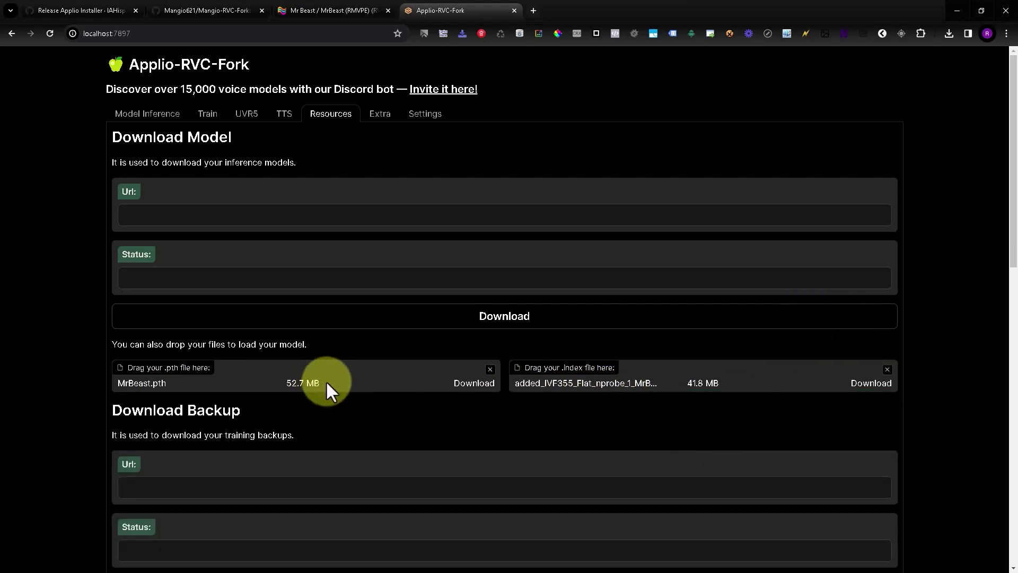
scroll(342, 413, down, 3)
scroll(338, 419, up, 3)
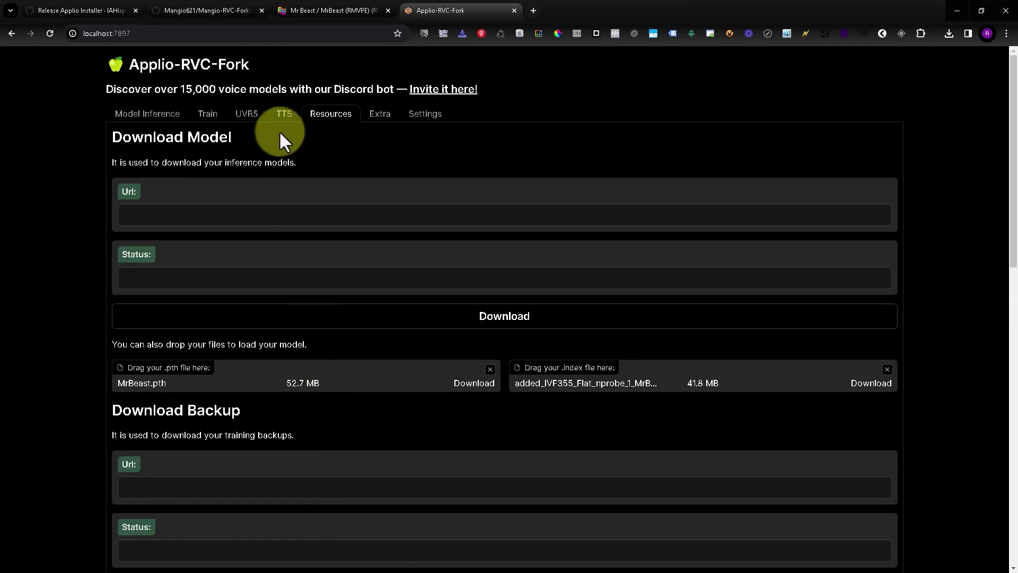
click(284, 115)
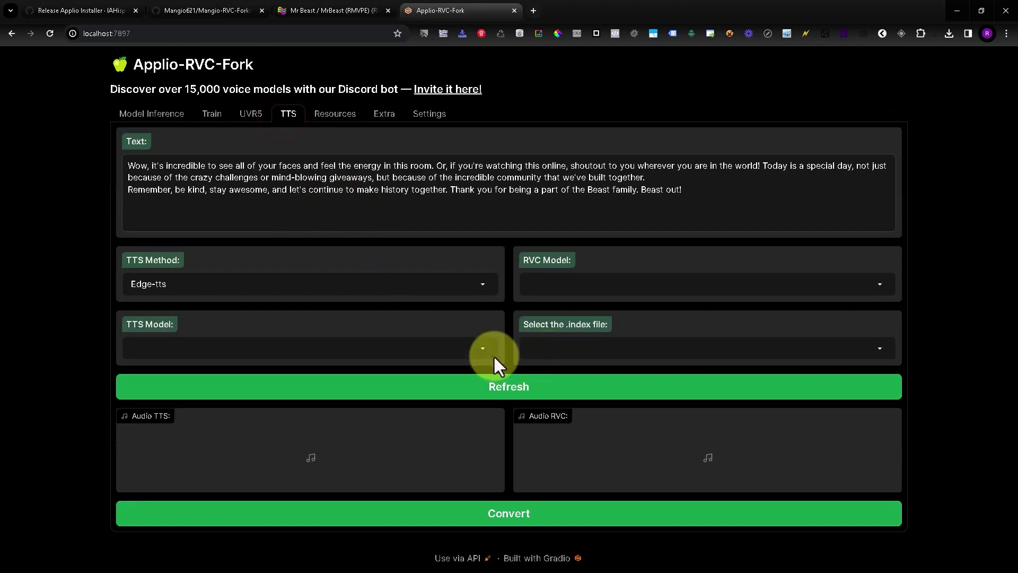
click(482, 348)
click(479, 347)
click(480, 347)
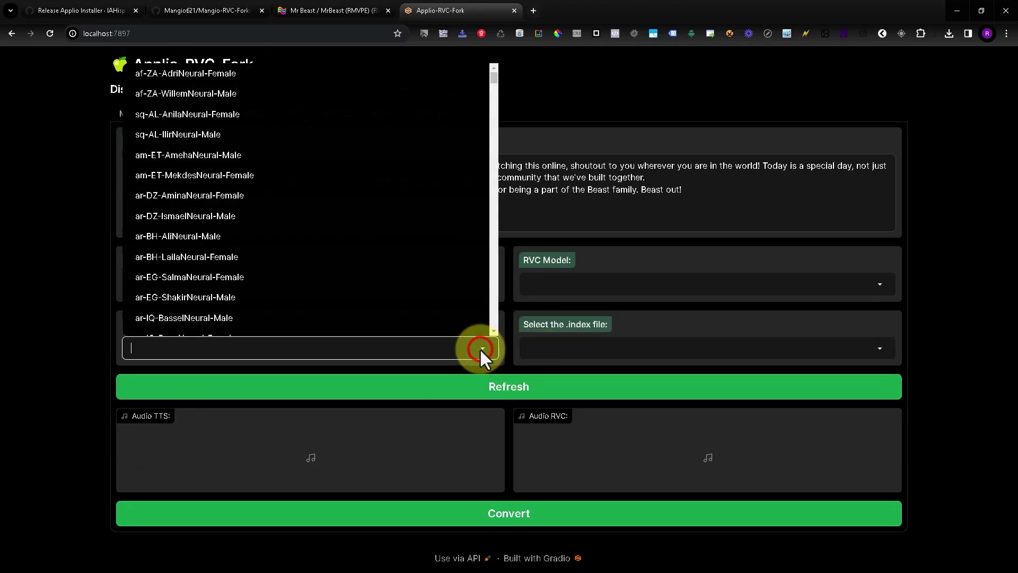
click(498, 350)
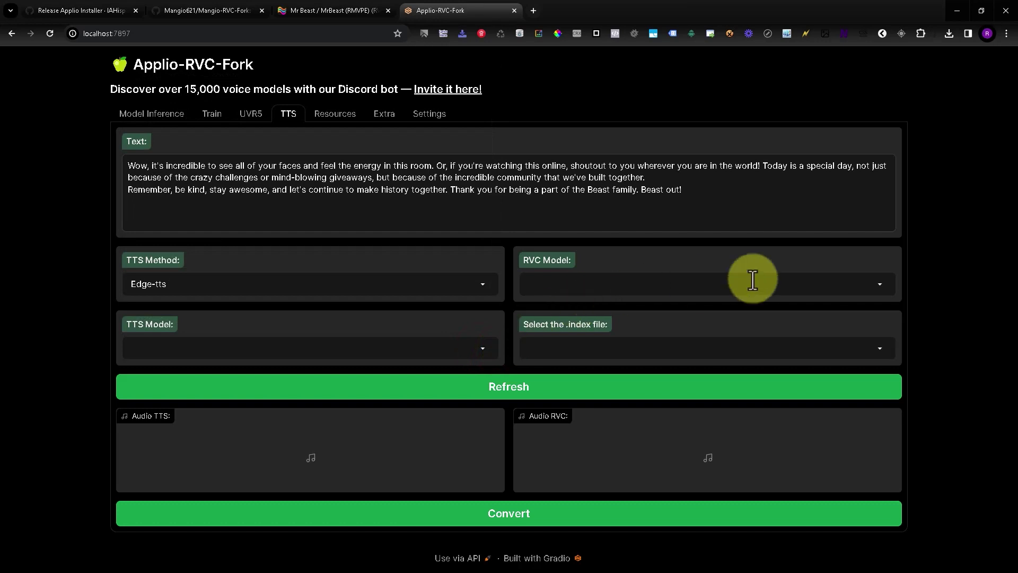
- Refresh the model lists and choose logs/weights\MrBeast.pth as the RVC model and logs\1_MrBeast_v2\added_IVF355_Flat_nprobe_1_MrBeast_v2.index as the index file
click(879, 281)
click(558, 386)
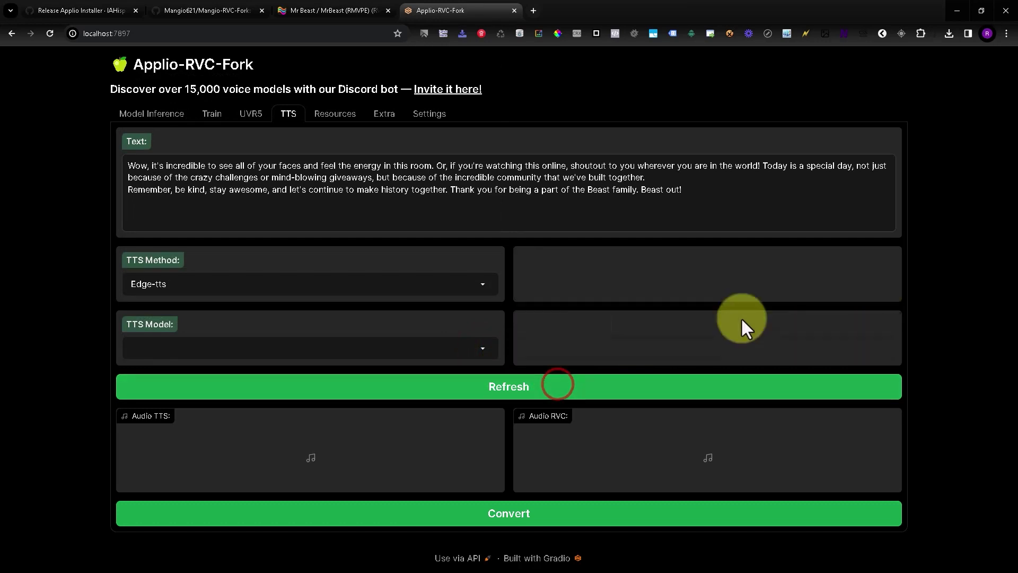
click(877, 285)
click(615, 310)
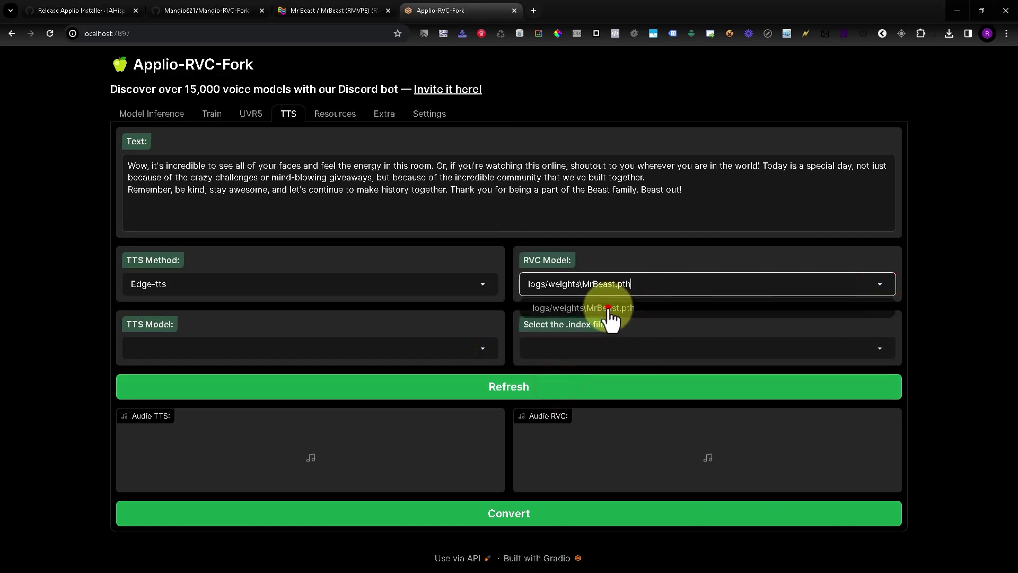
click(647, 349)
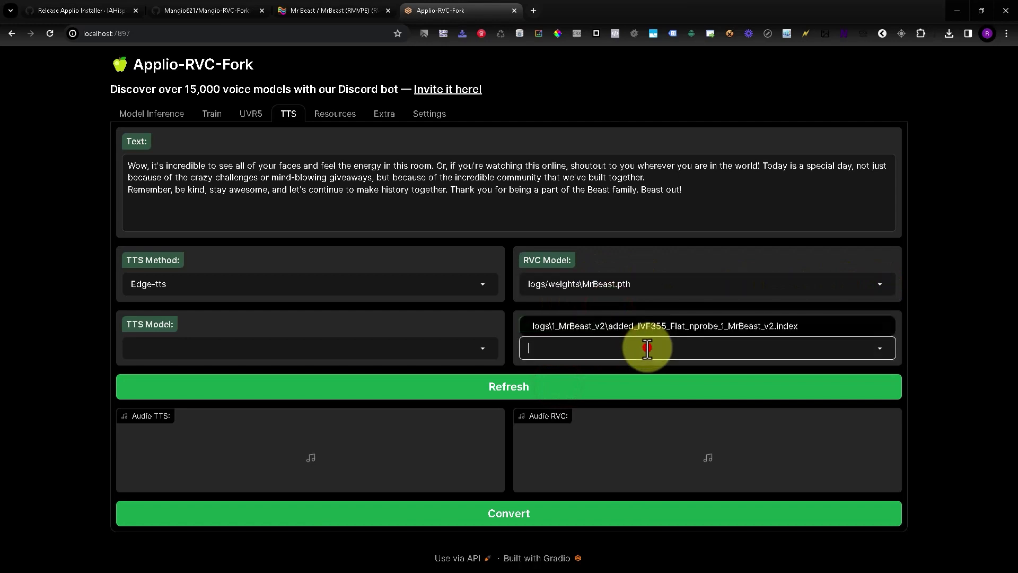
click(722, 325)
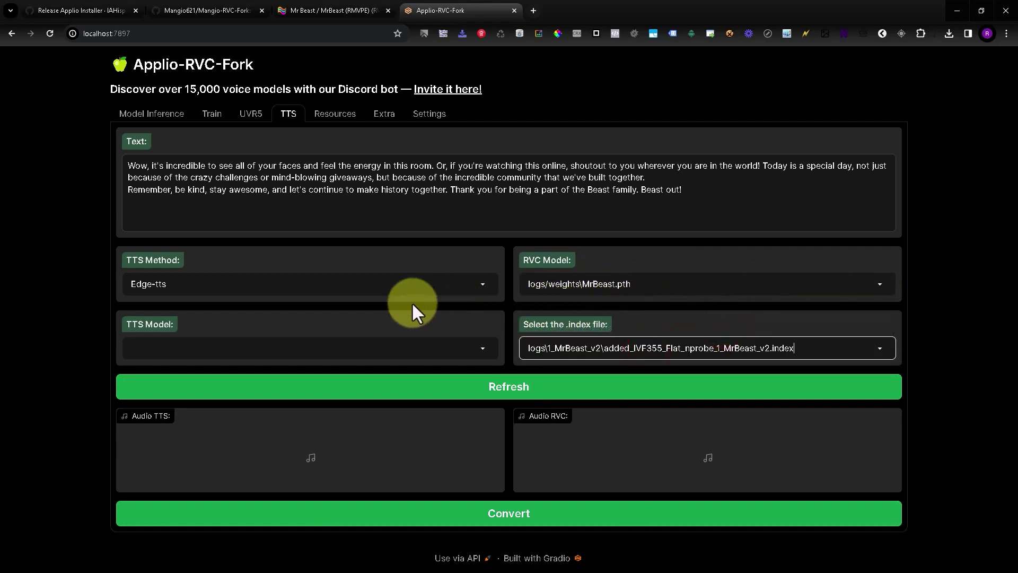
- Set the TTS model to the en-US-EricNeural-Male voice
click(482, 348)
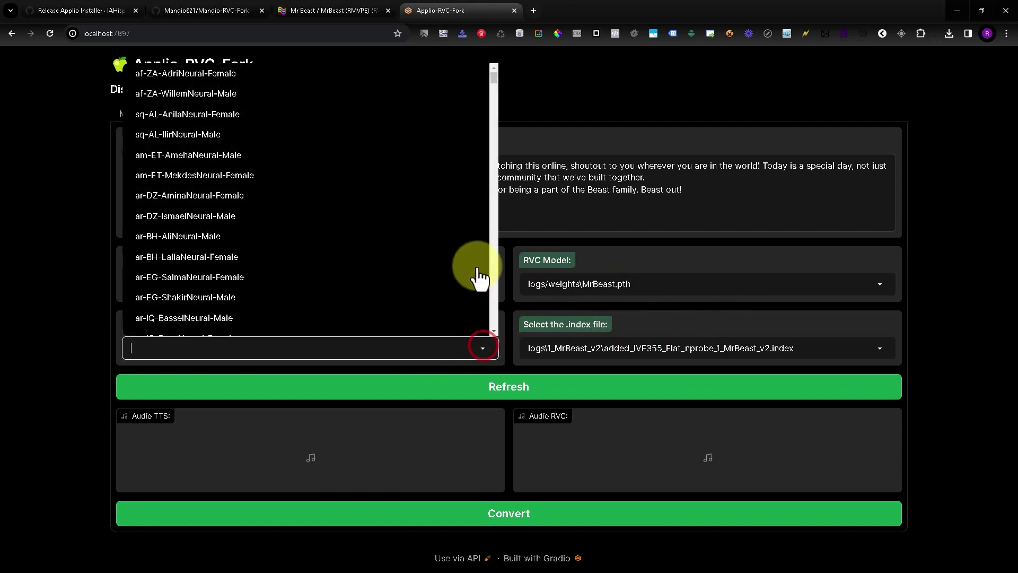
scroll(450, 260, down, 2)
scroll(450, 259, down, 10)
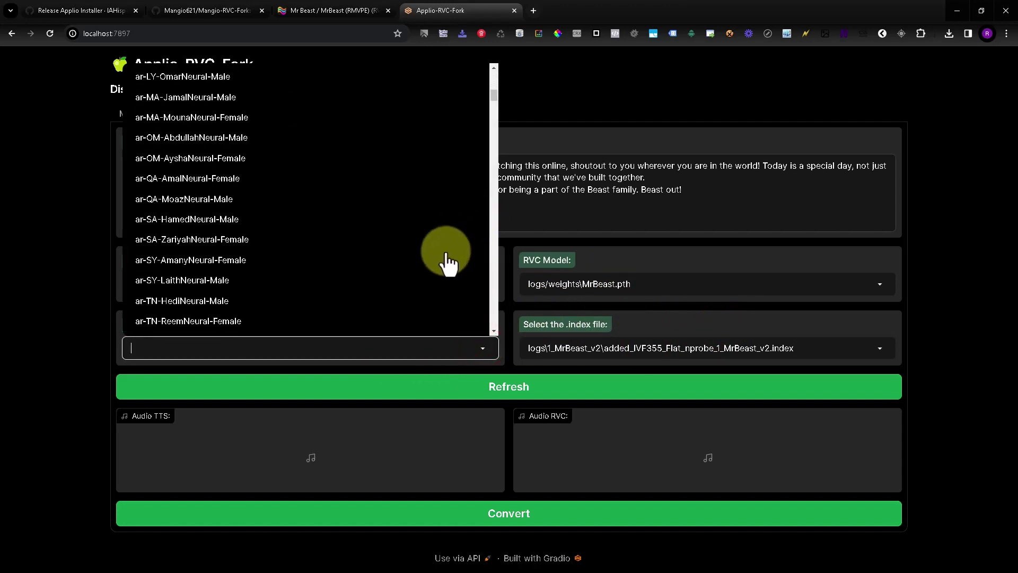
scroll(449, 259, down, 10)
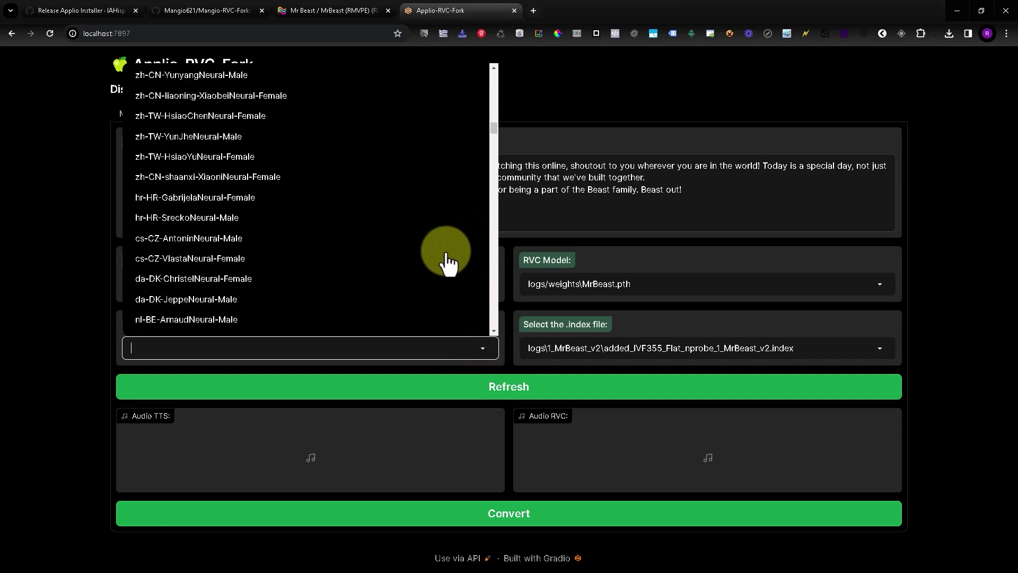
scroll(450, 260, up, 10)
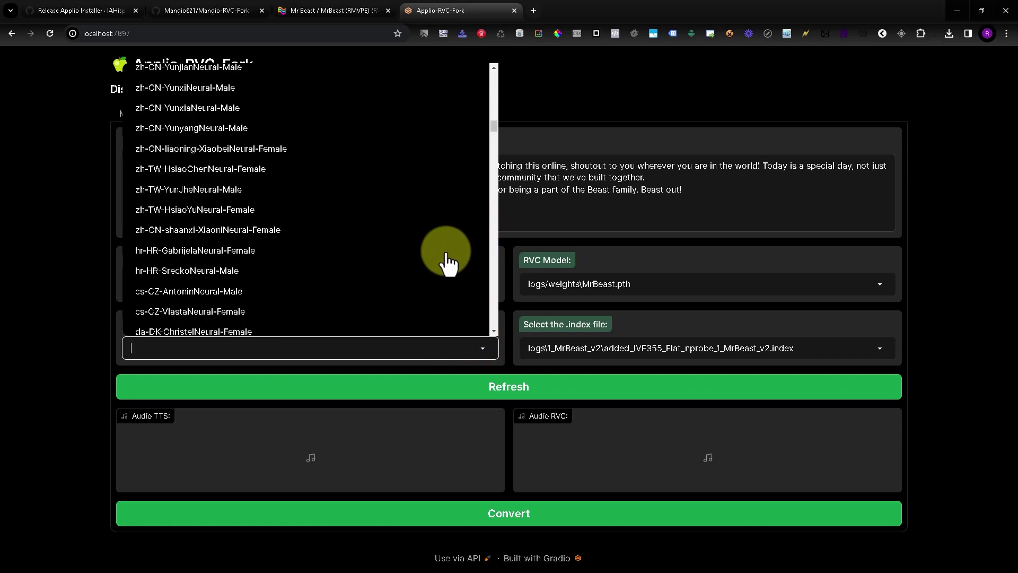
scroll(449, 260, up, 7)
scroll(450, 260, down, 8)
scroll(450, 260, up, 8)
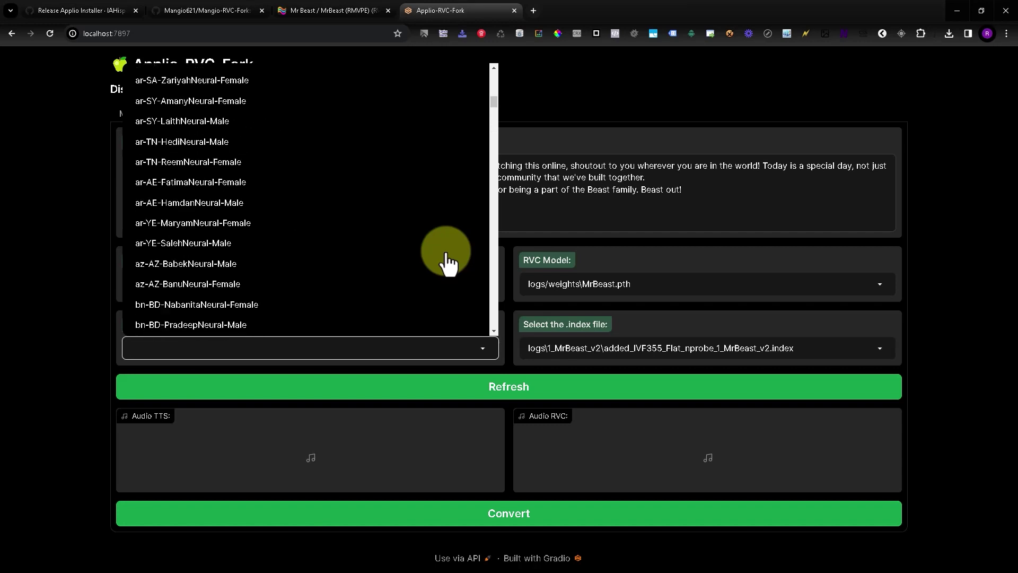
scroll(448, 260, down, 6)
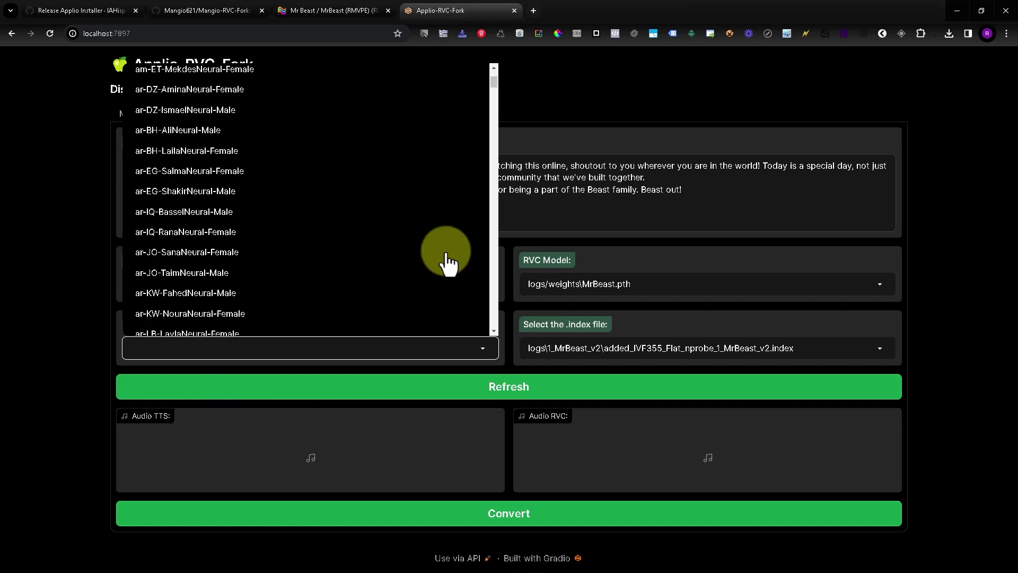
scroll(448, 260, down, 10)
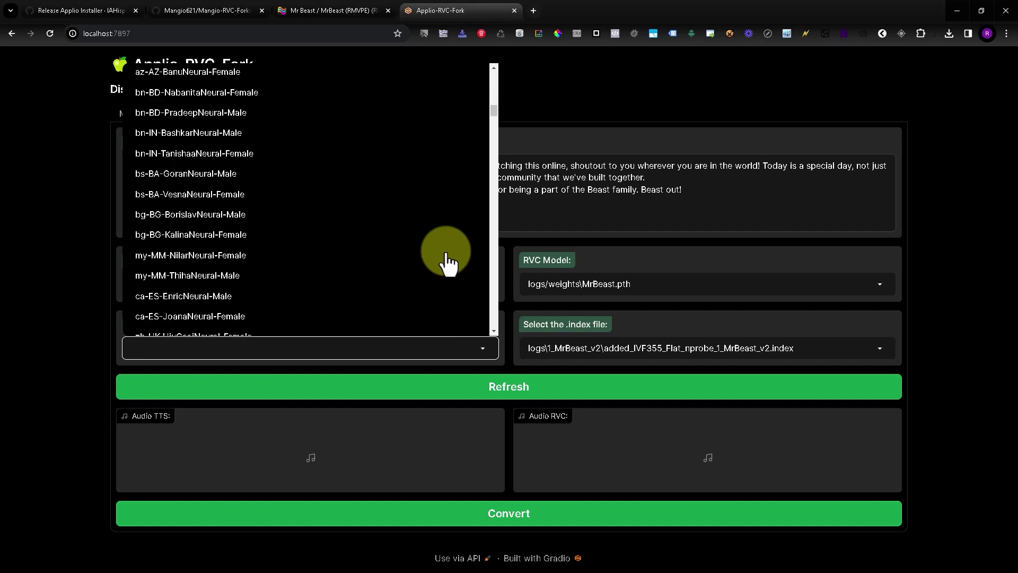
scroll(448, 260, down, 10)
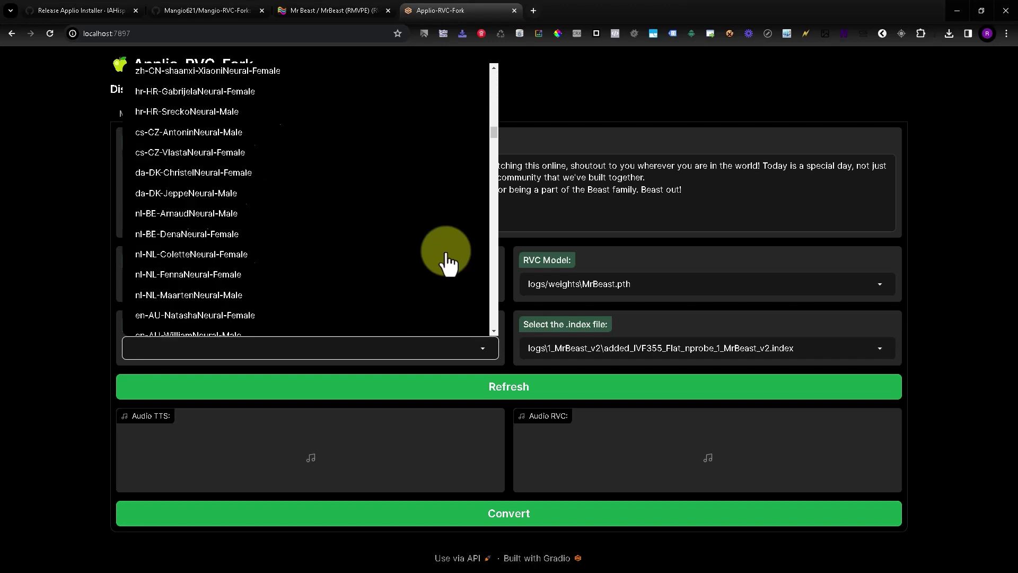
scroll(448, 259, down, 5)
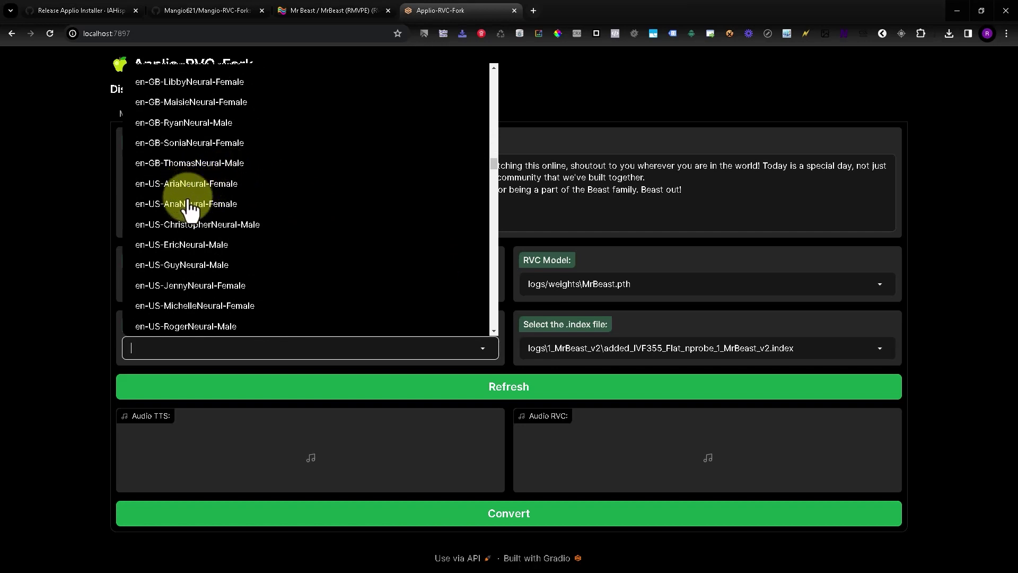
click(191, 245)
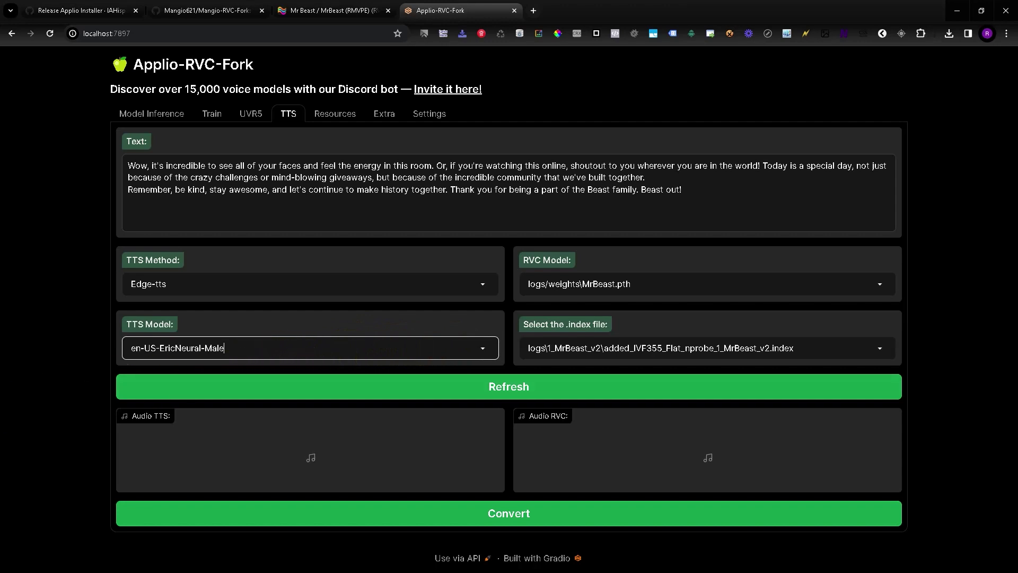
- Convert the entered text to voice and bring up the Applio-RVC-Fork console to check its progress
click(525, 220)
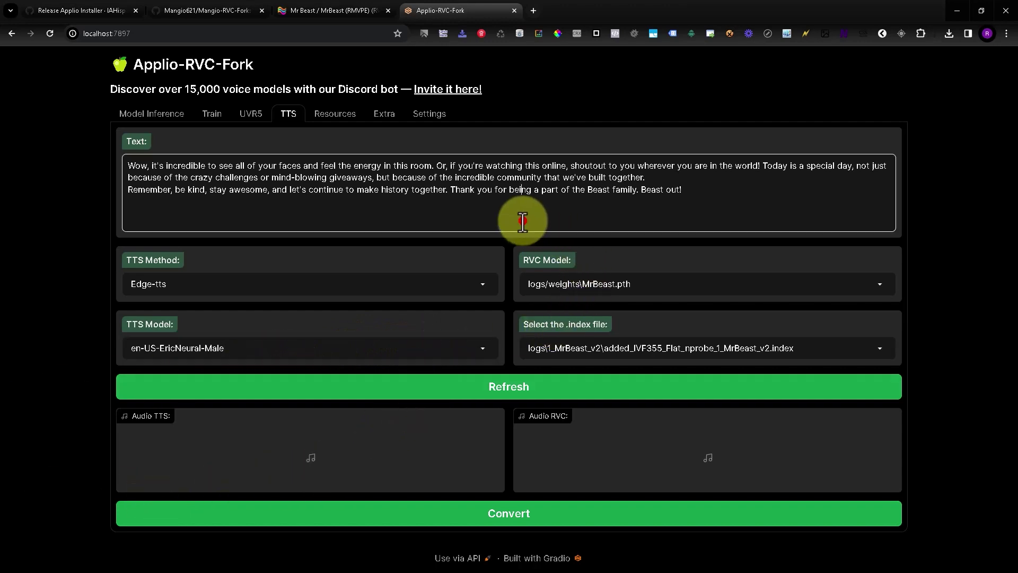
click(509, 514)
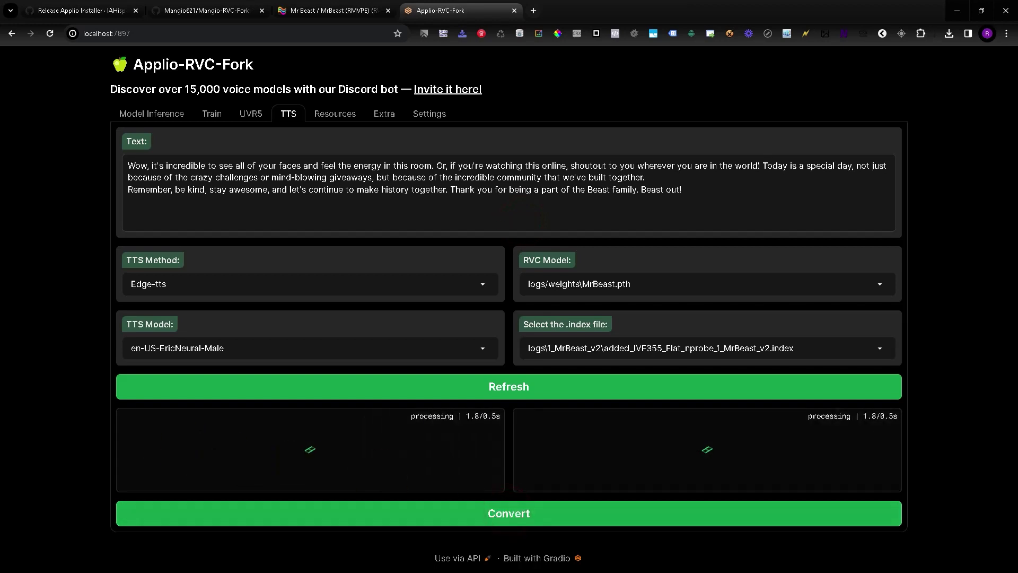
key(alt+Tab)
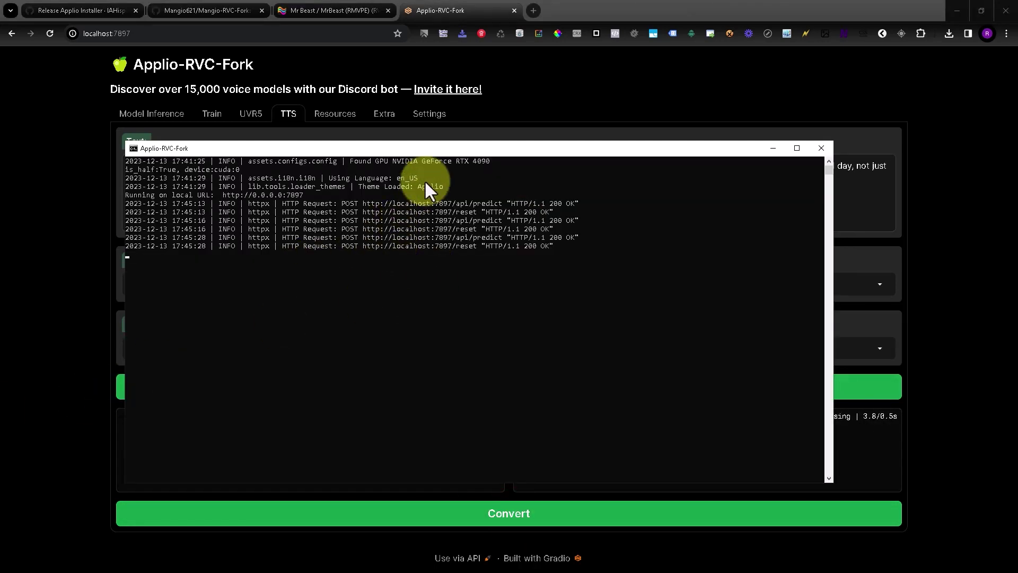
- Dismiss the console from view and play the generated Audio TTS and Audio RVC clips to compare the voices
drag(377, 141, 425, 155)
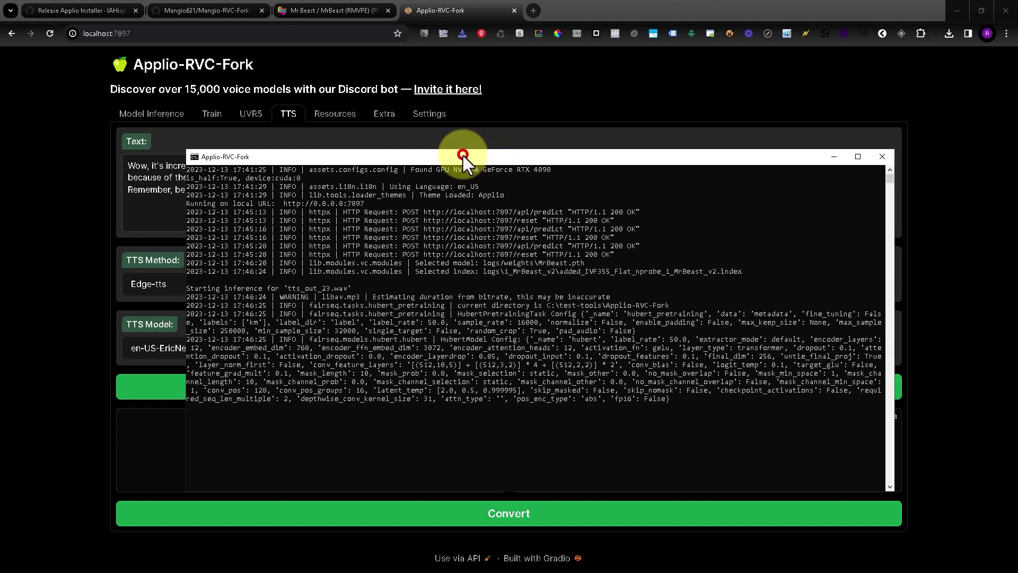
click(40, 231)
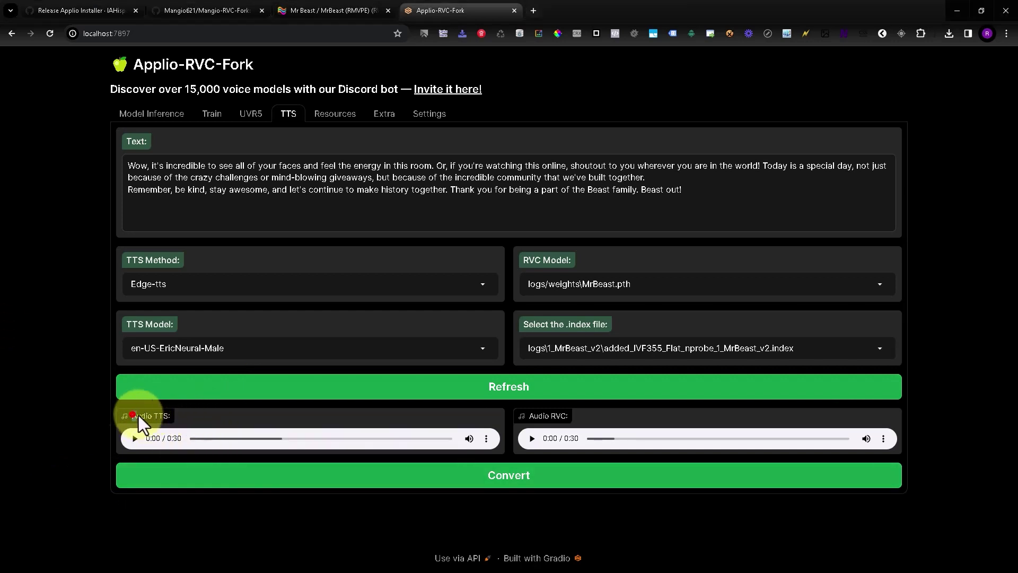
drag(133, 415, 167, 418)
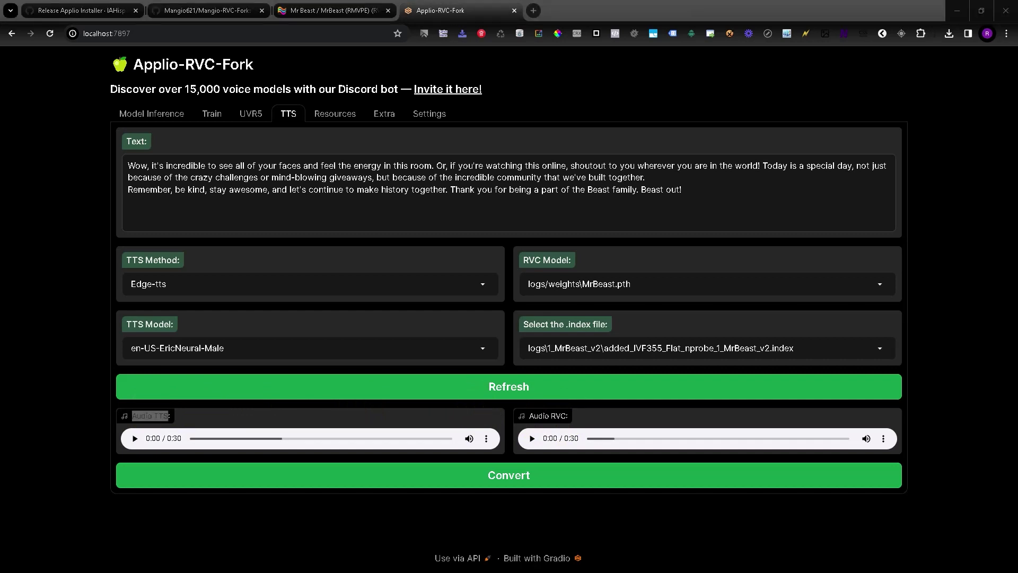
click(134, 438)
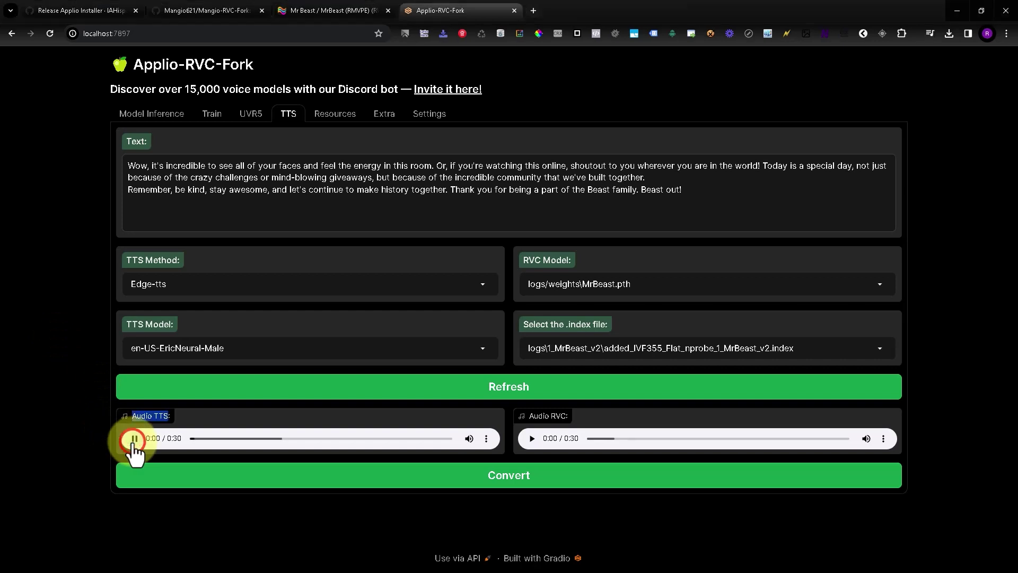
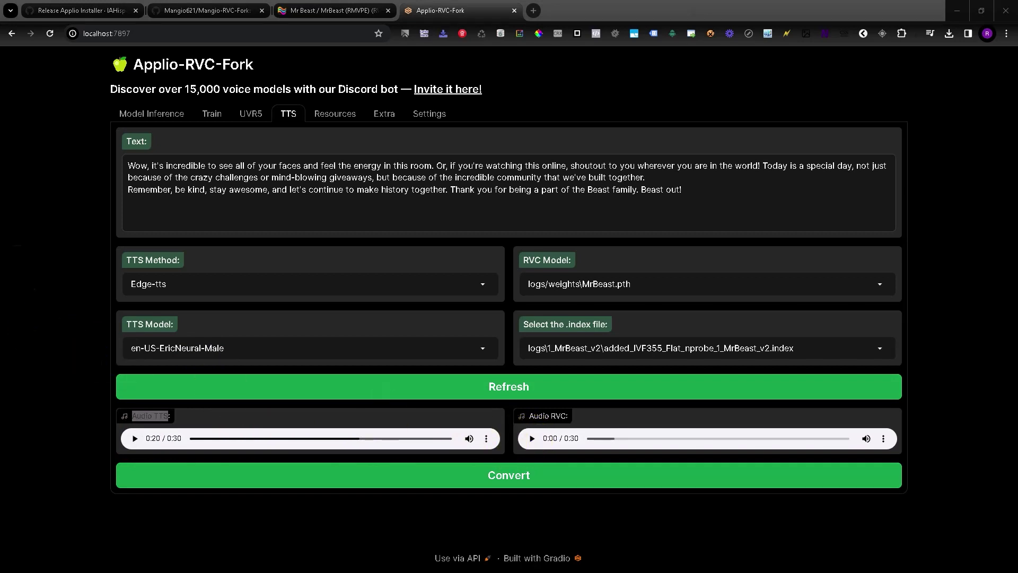
click(532, 438)
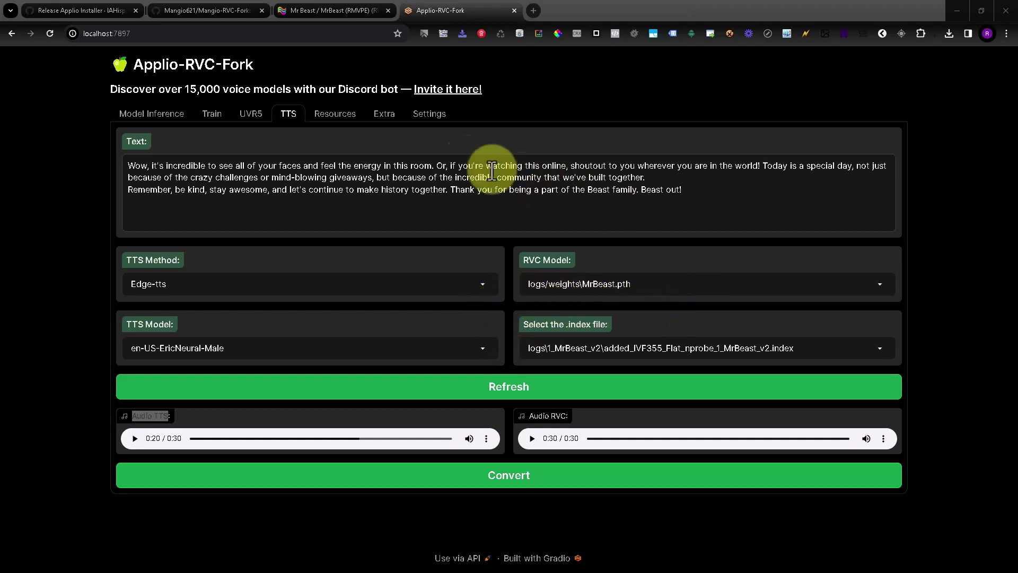
- On the Resources page, replace the uploaded MrBeast model and index files with raiv3.pth and added_IVF349_Flat_nprobe_1_raiv3_v2.index
click(328, 120)
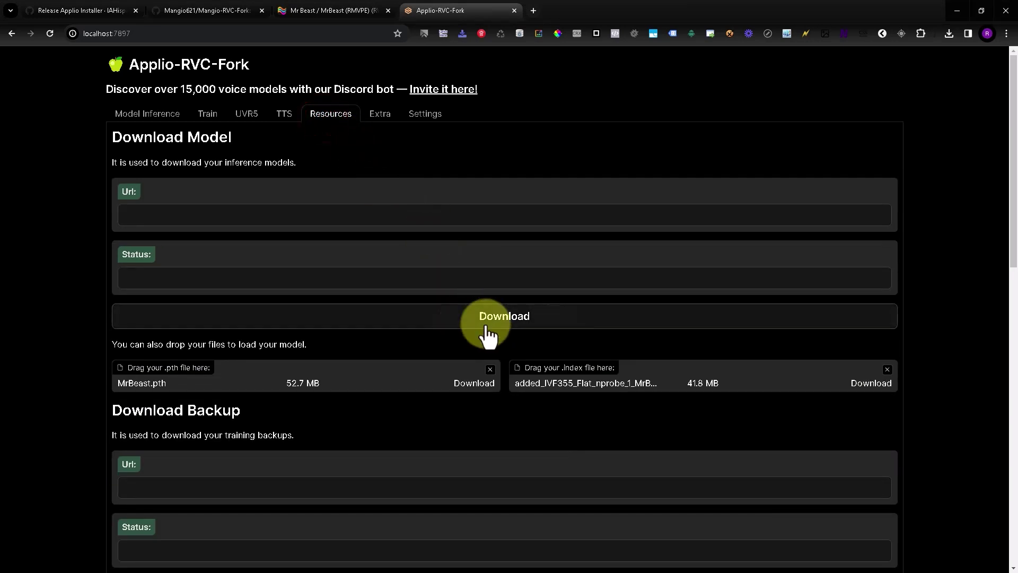
click(490, 369)
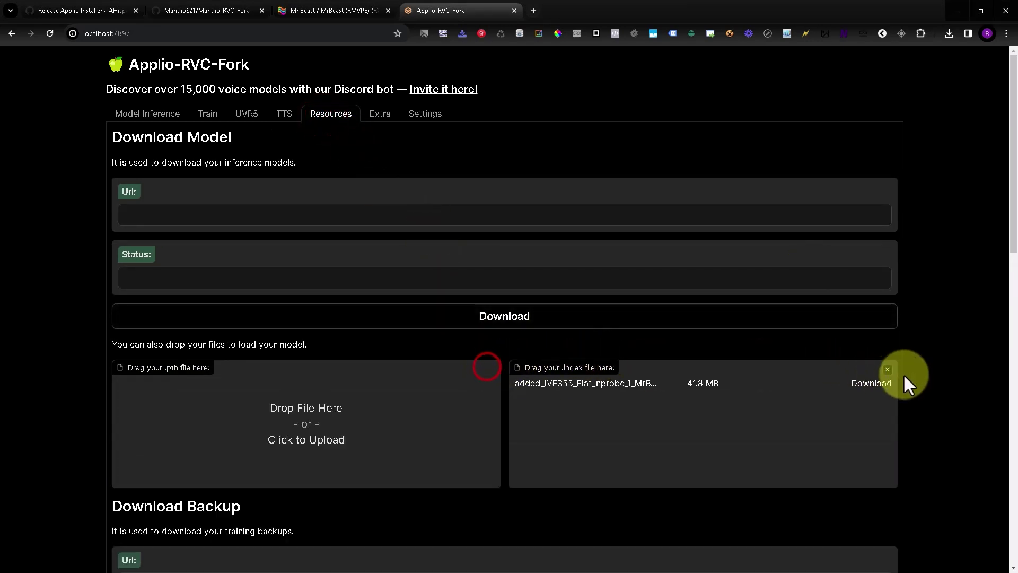
click(887, 369)
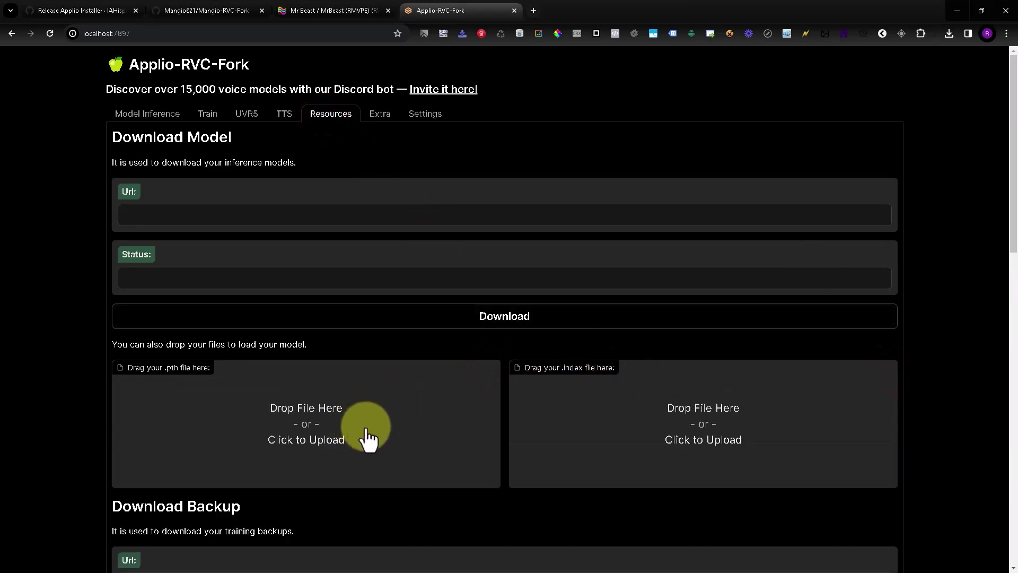
drag(1017, 403, 333, 432)
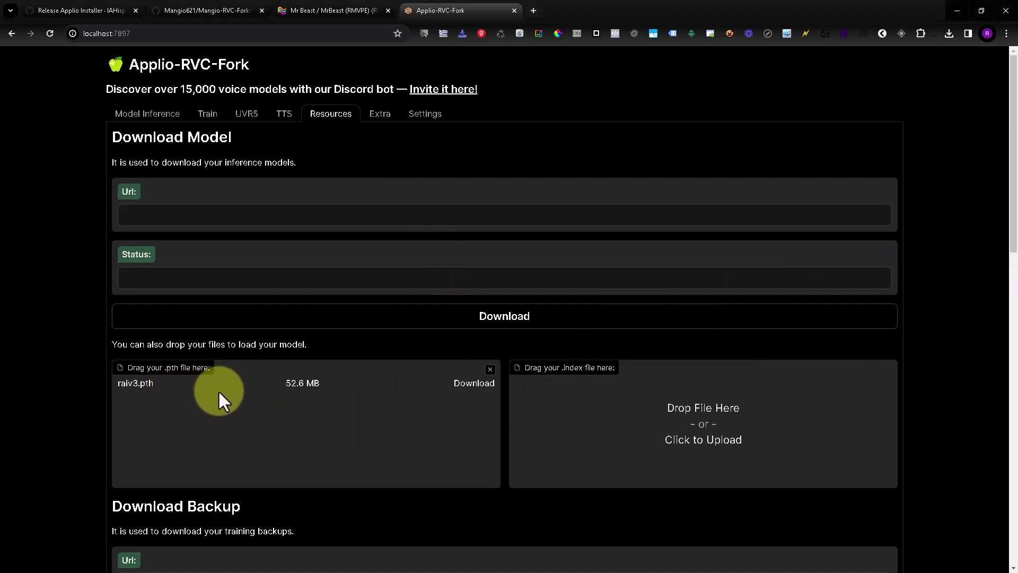
click(684, 402)
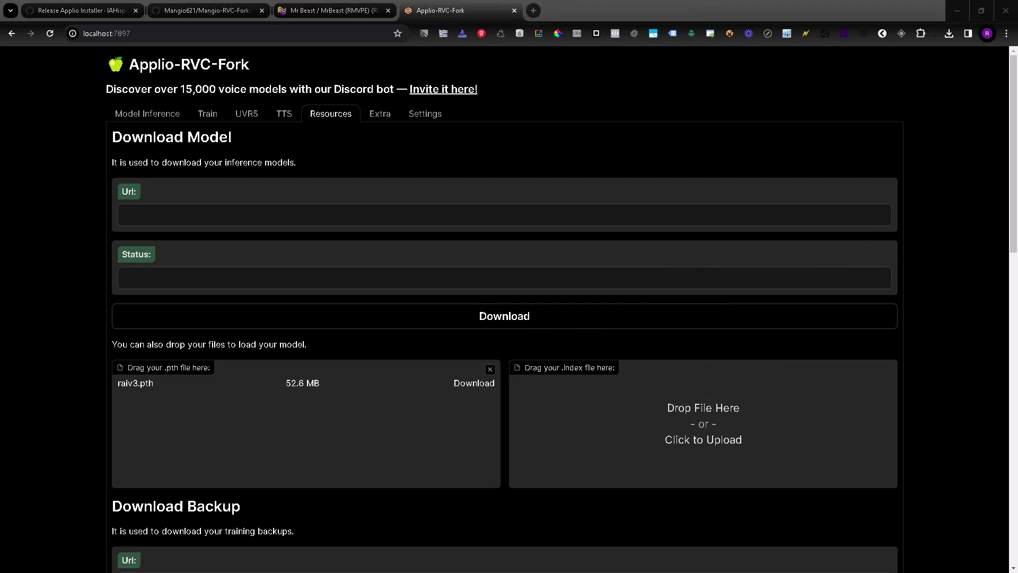
drag(1017, 413, 695, 421)
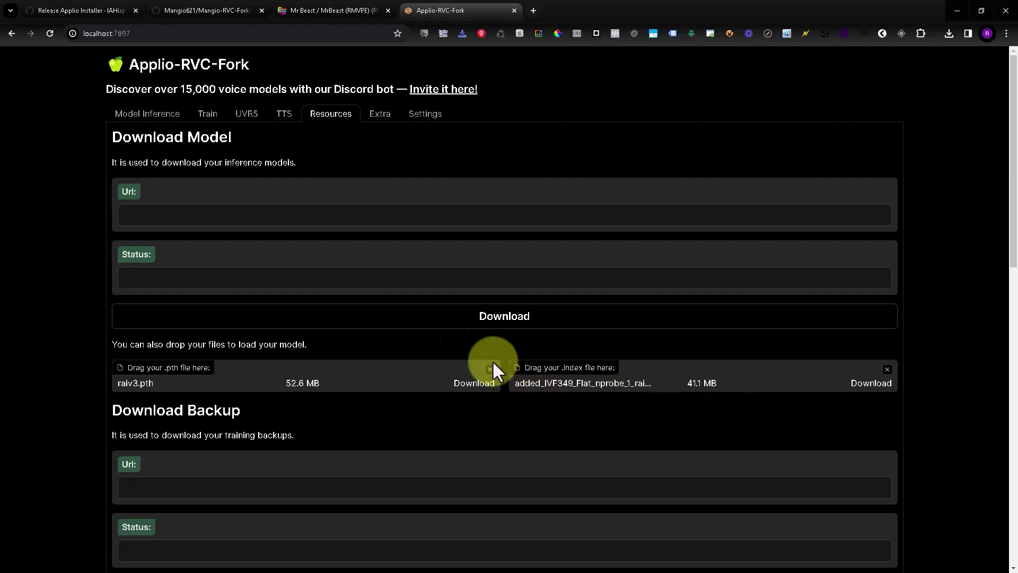
- On the TTS page, refresh the model lists and choose logs/weights\raiv3.pth as the RVC model with logs\1_raiv3_v2\added_IVF349_Flat_nprobe_1_raiv3_v2.index as the index file
click(284, 115)
click(389, 214)
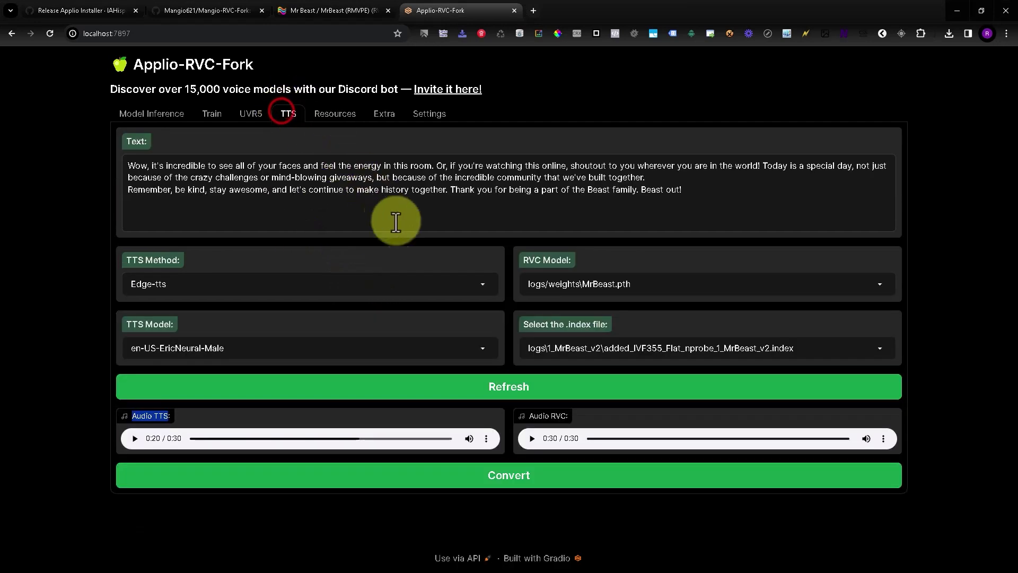
click(497, 393)
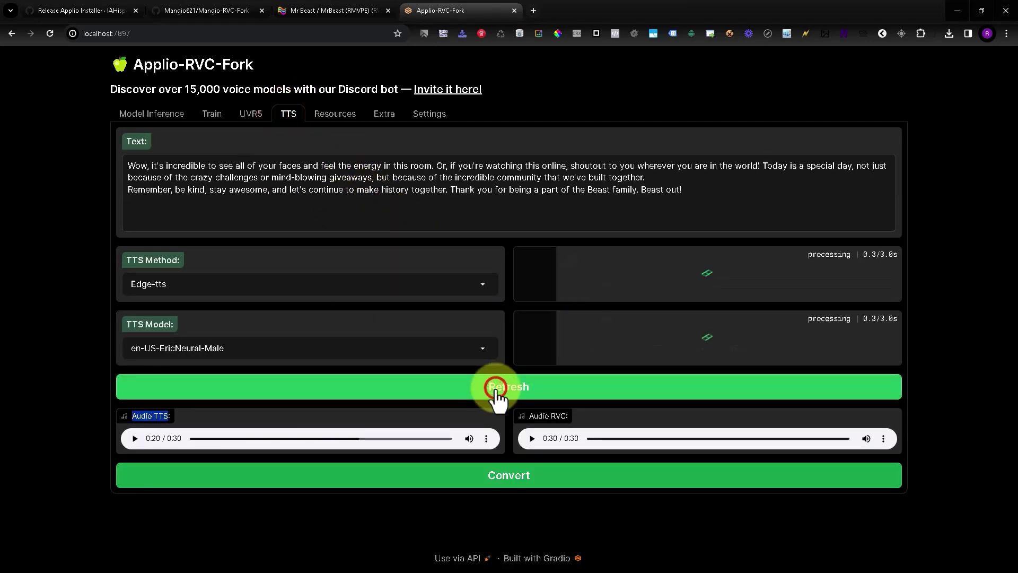
click(886, 286)
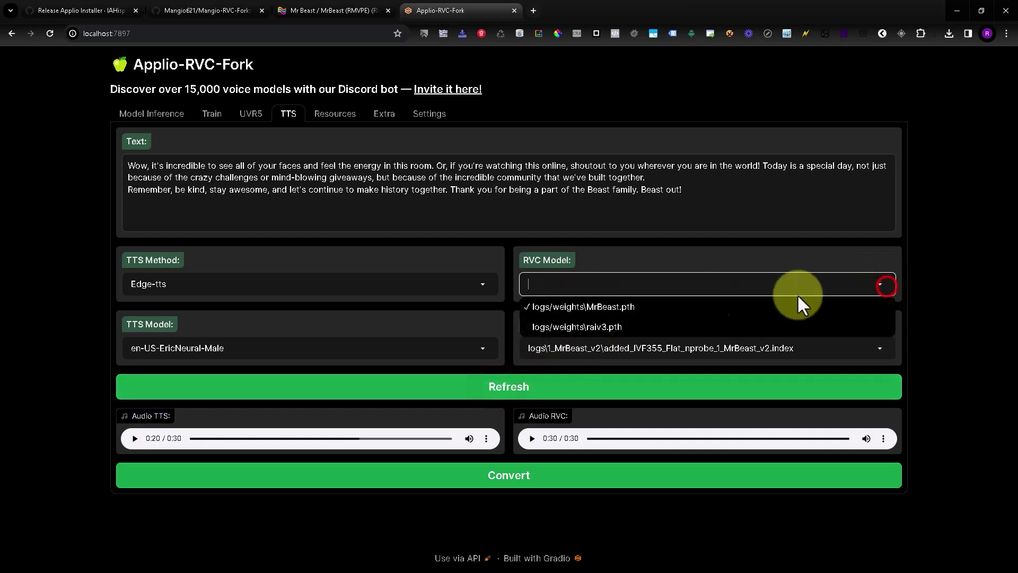
click(599, 325)
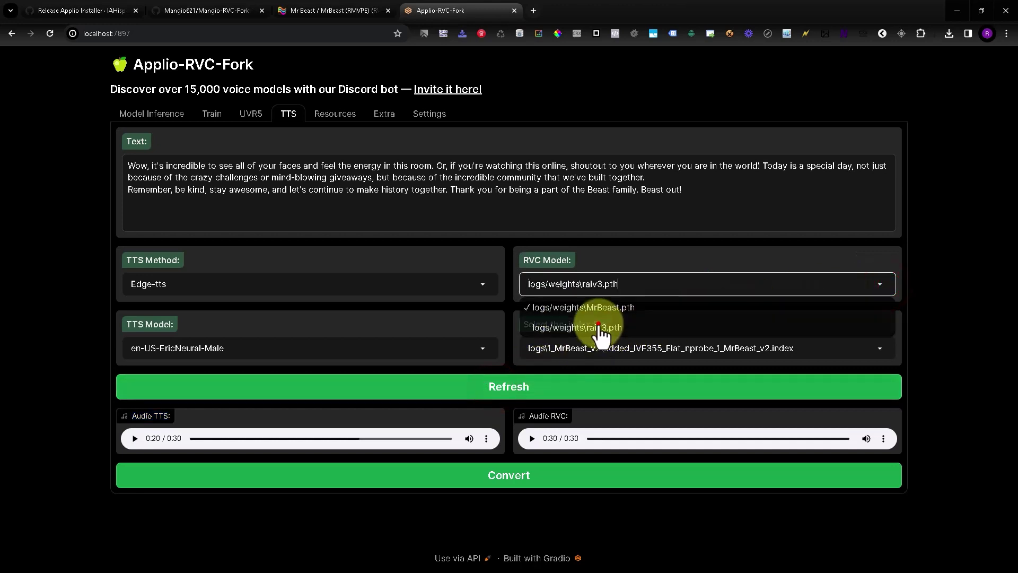
click(880, 347)
click(741, 324)
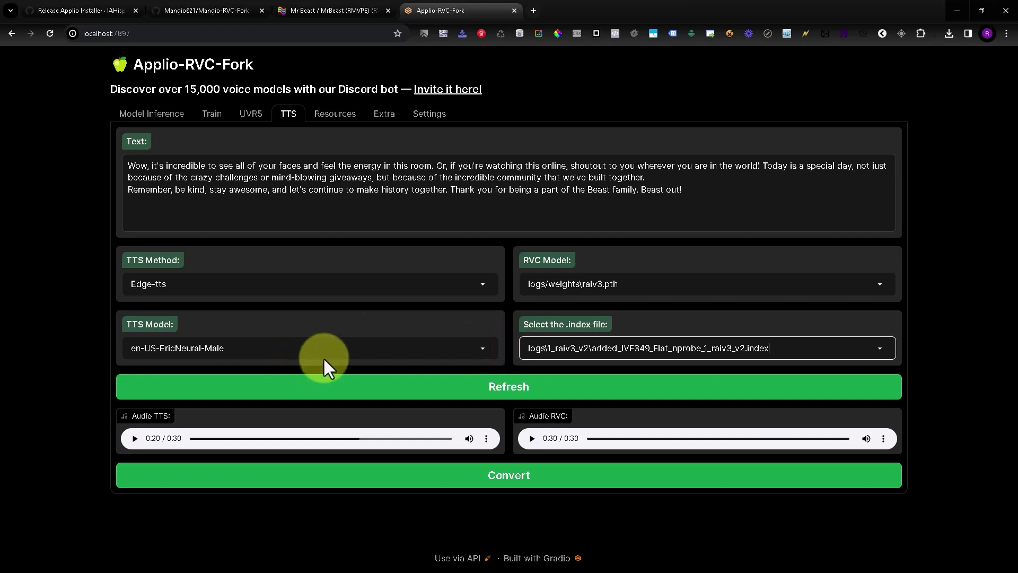
- Convert the text with the raiv3 voice model and play part of both the Audio TTS and Audio RVC results
click(510, 486)
click(510, 486)
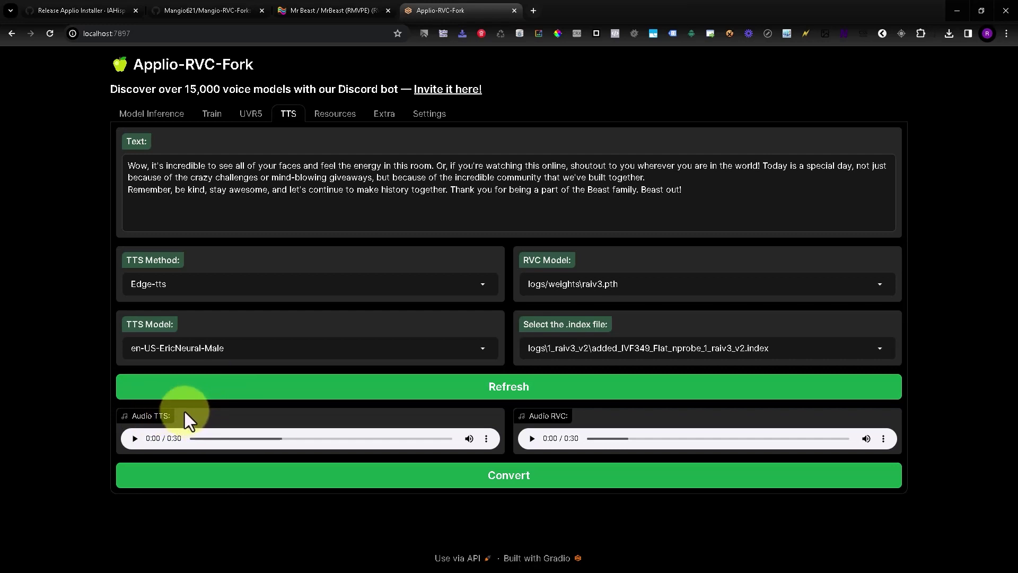
click(135, 438)
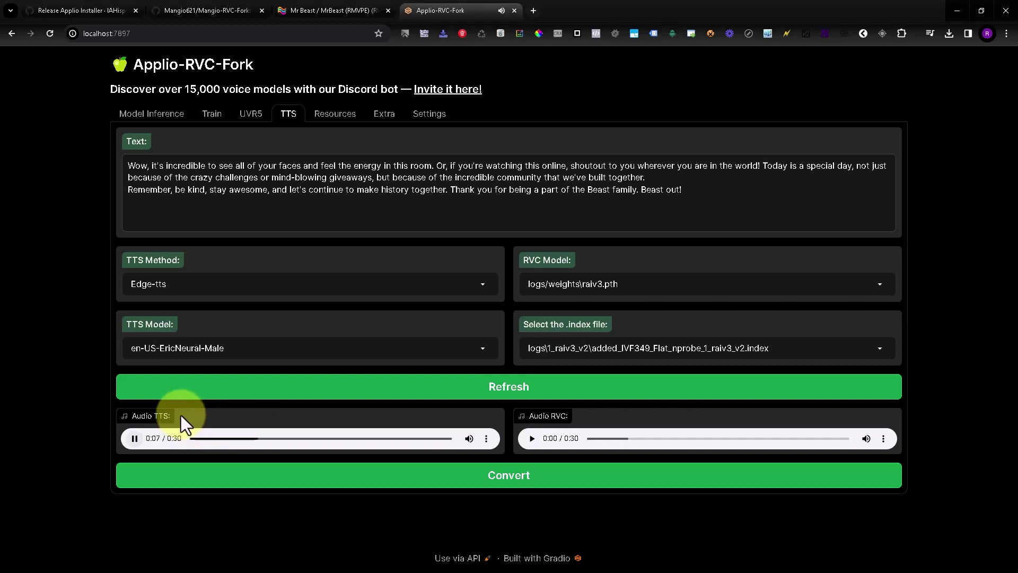
click(136, 439)
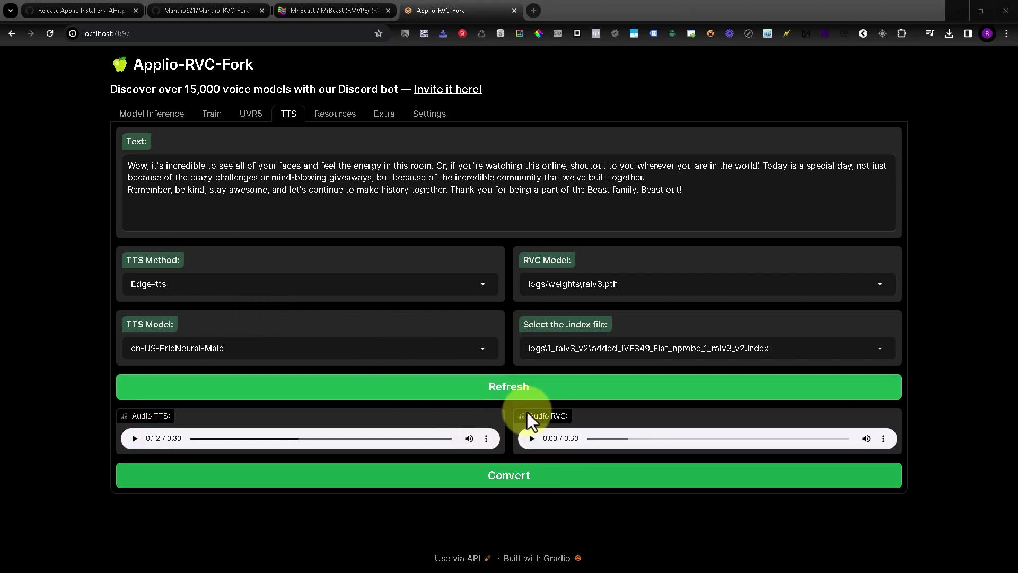
click(534, 439)
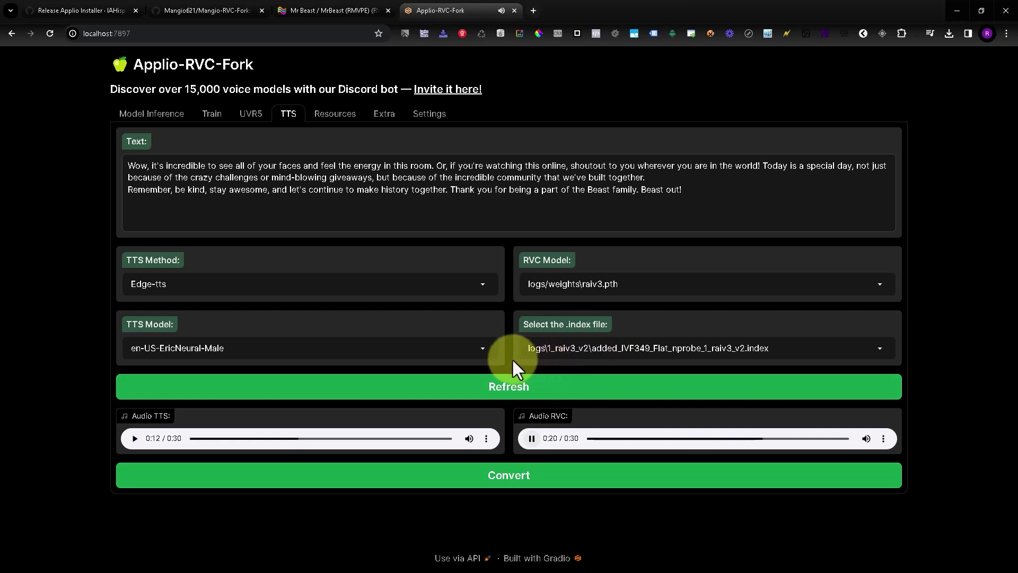
click(531, 439)
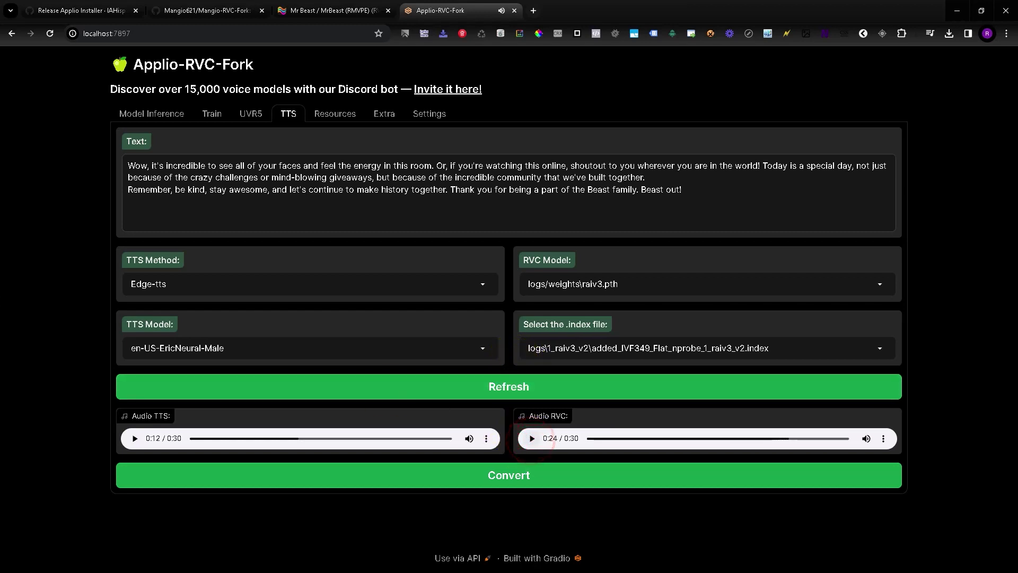
click(509, 313)
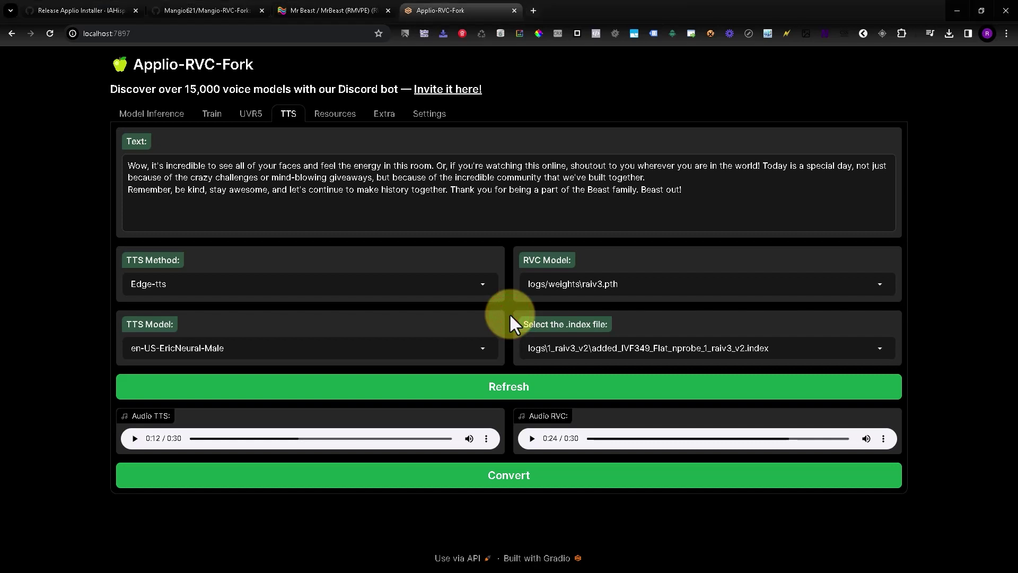